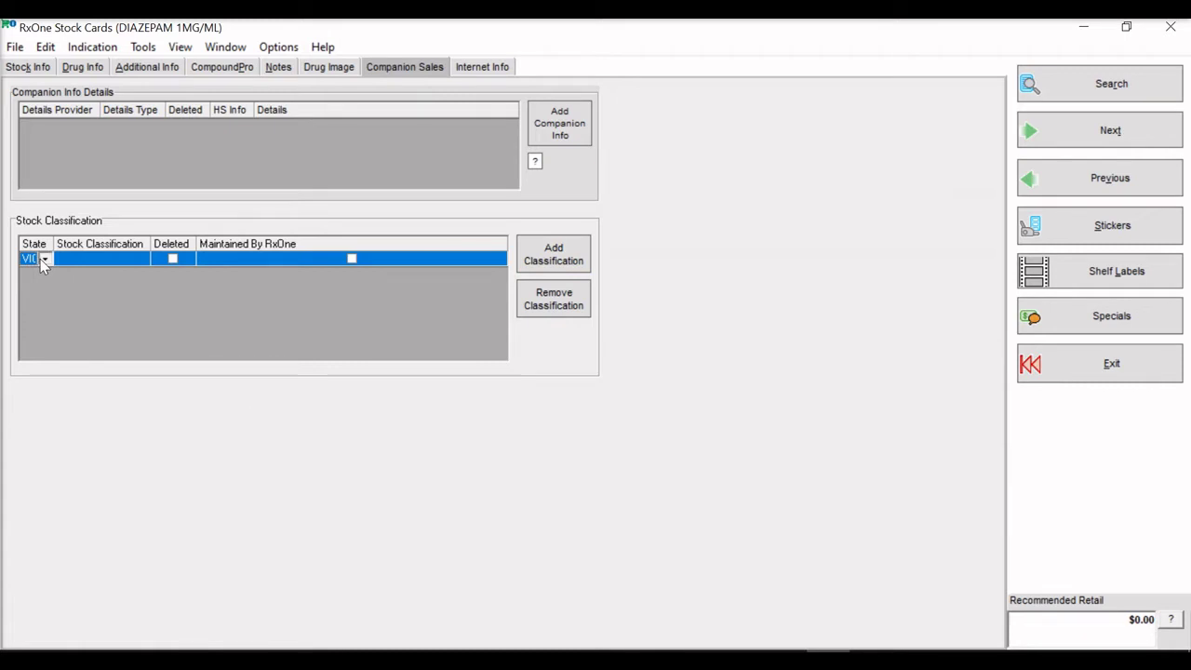
Classify the diazepam stock item as VIC Safe Script and save the stock card changes.
left_click(45, 273)
left_click(140, 256)
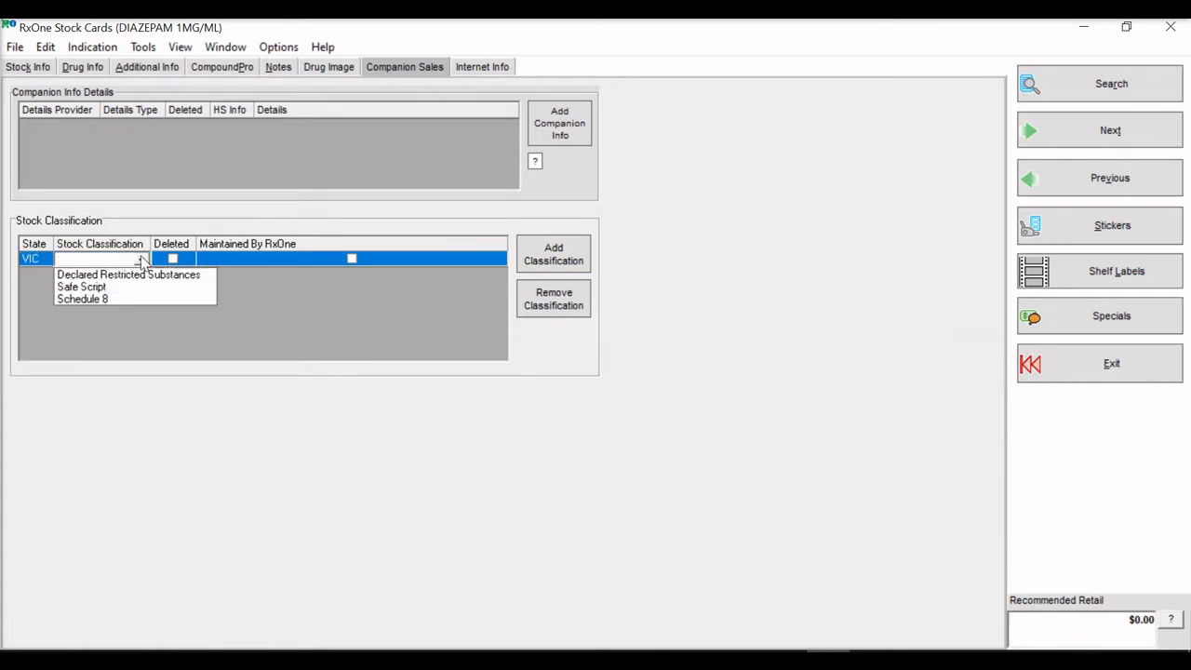
left_click(122, 288)
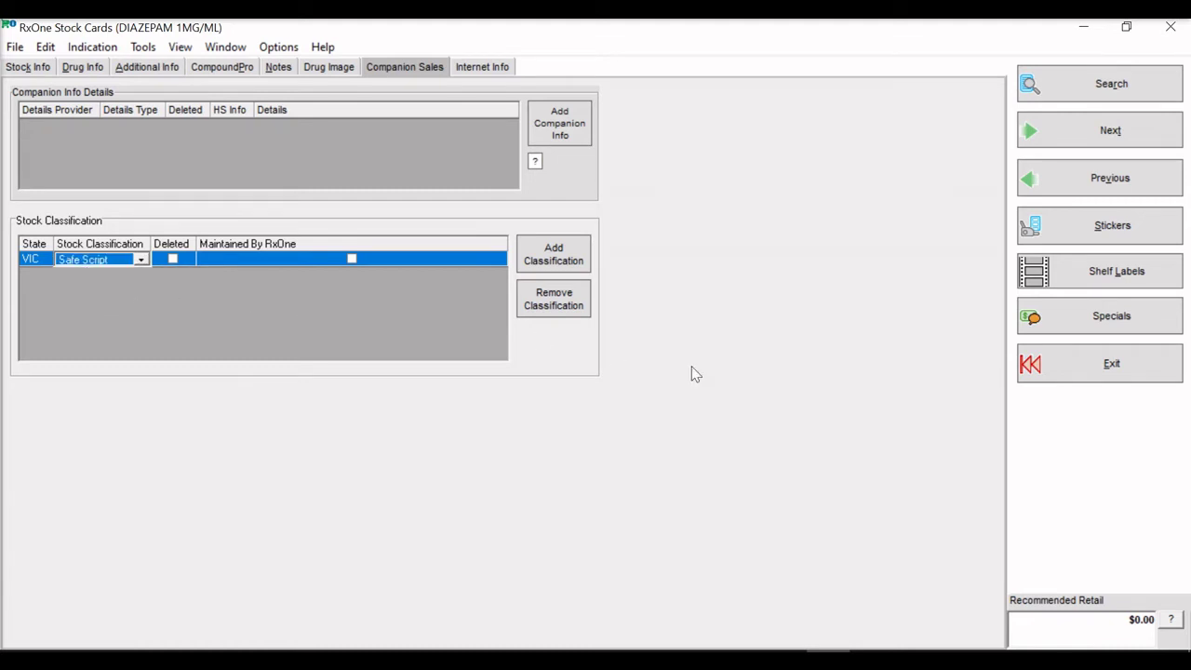
left_click(1147, 382)
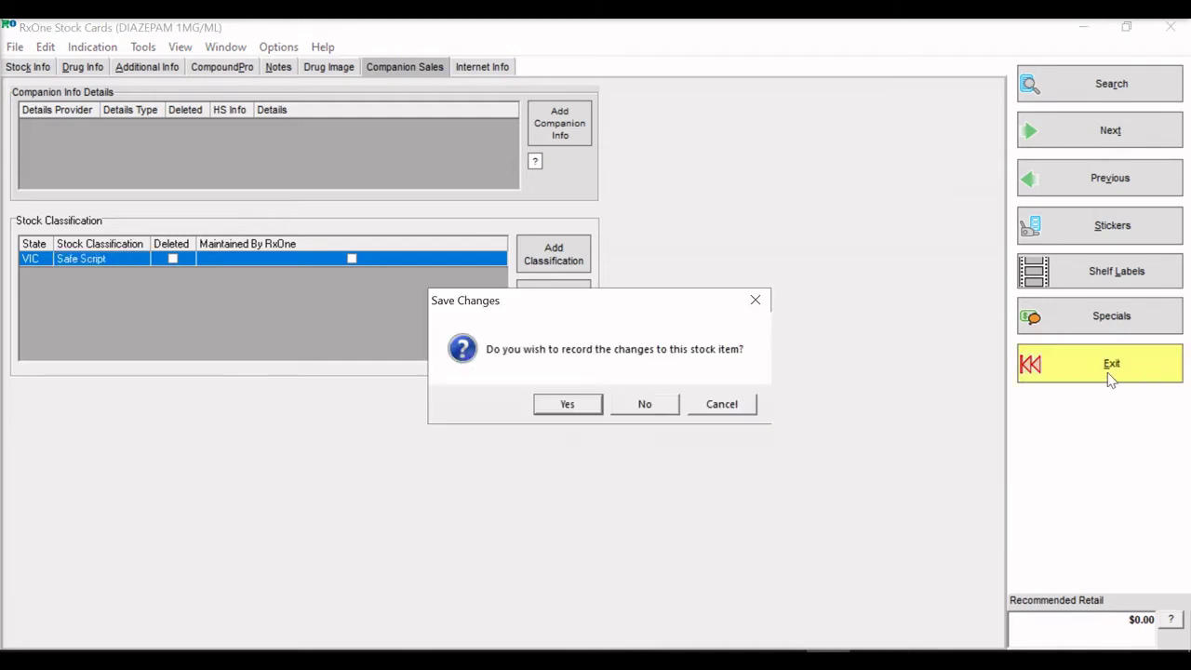
left_click(569, 403)
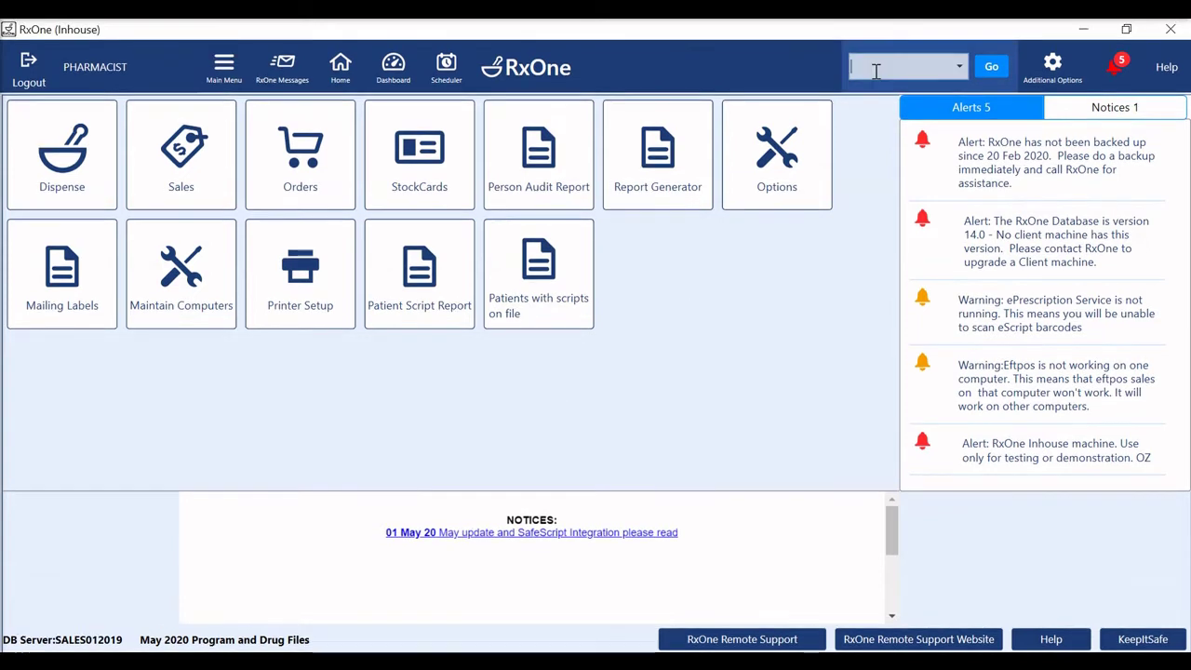
Open the Bulk Stock Edit Utility filtered to DISP stock with schedule number s8.
type("Bulk Stock Edit Utility")
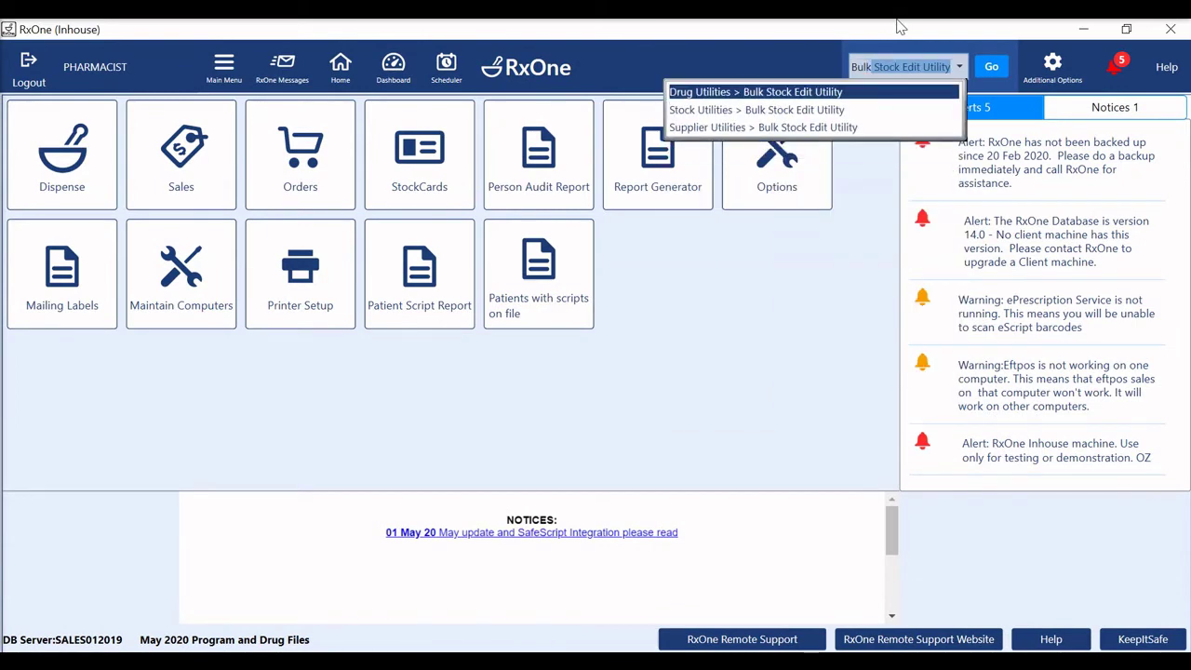
key("Tab")
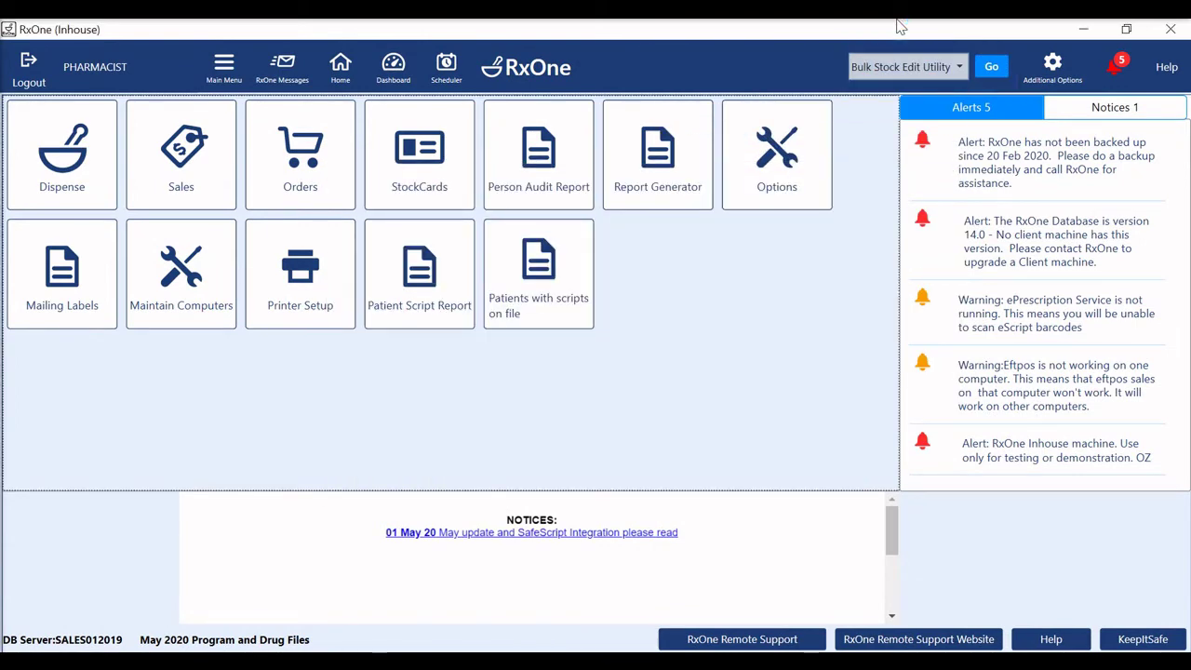
left_click(991, 66)
left_click(659, 259)
left_click(600, 305)
left_click(423, 384)
type("s8")
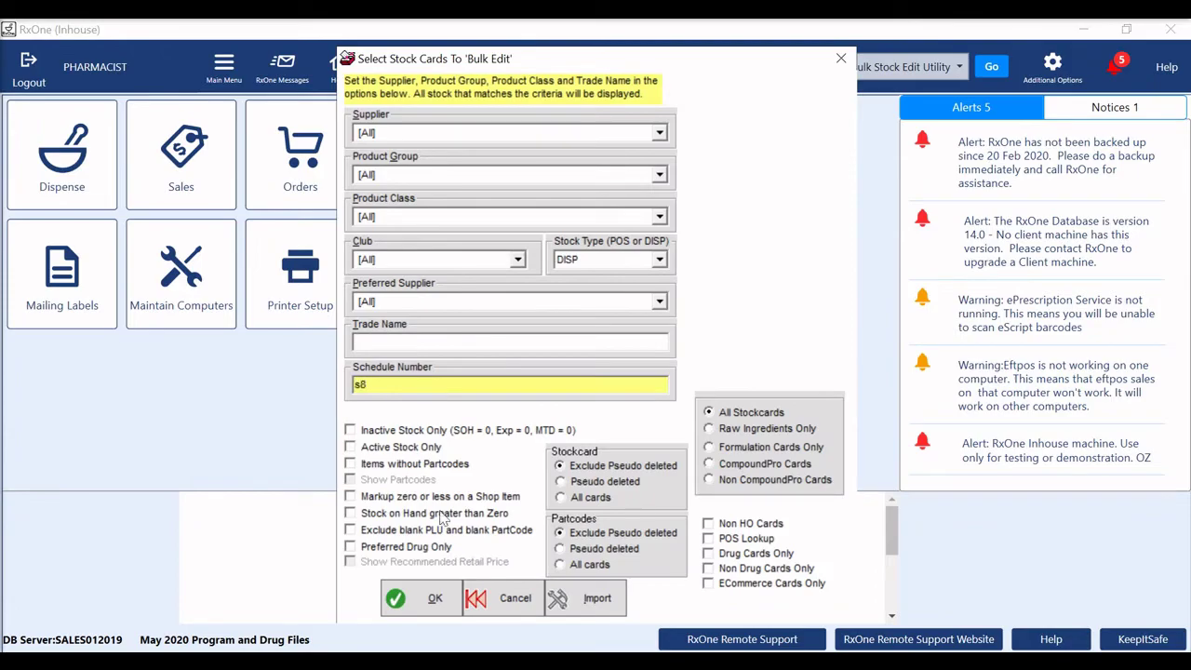
left_click(426, 599)
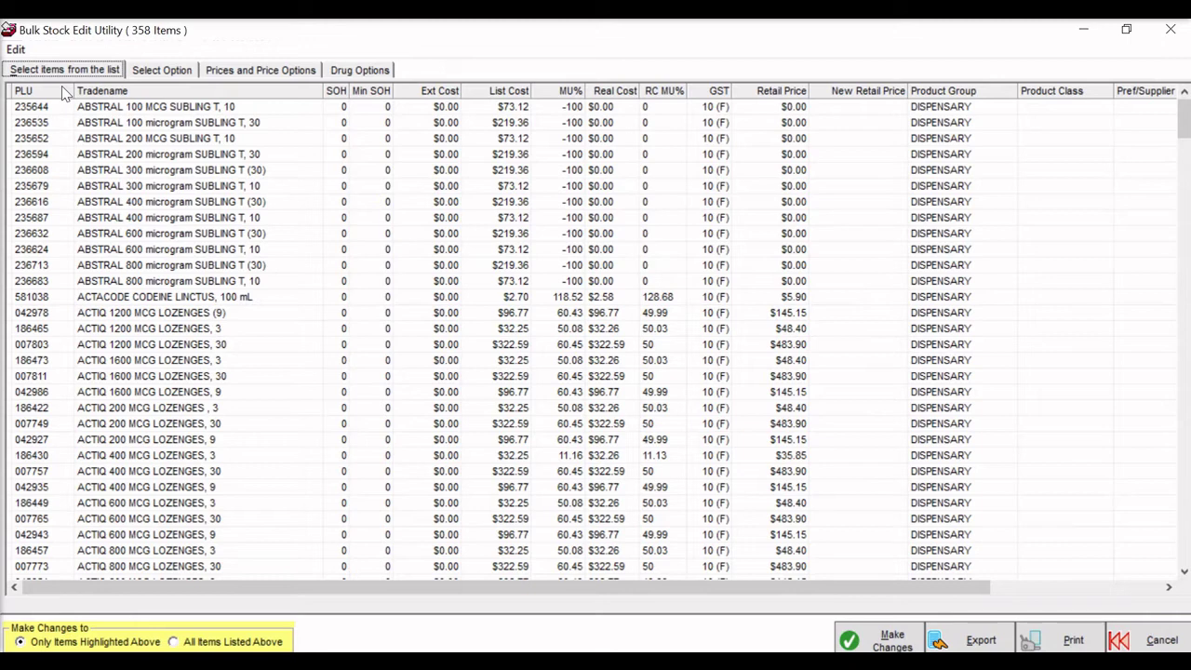
Apply the SRx stock classification type for Victoria to all listed S8 items.
left_click(138, 72)
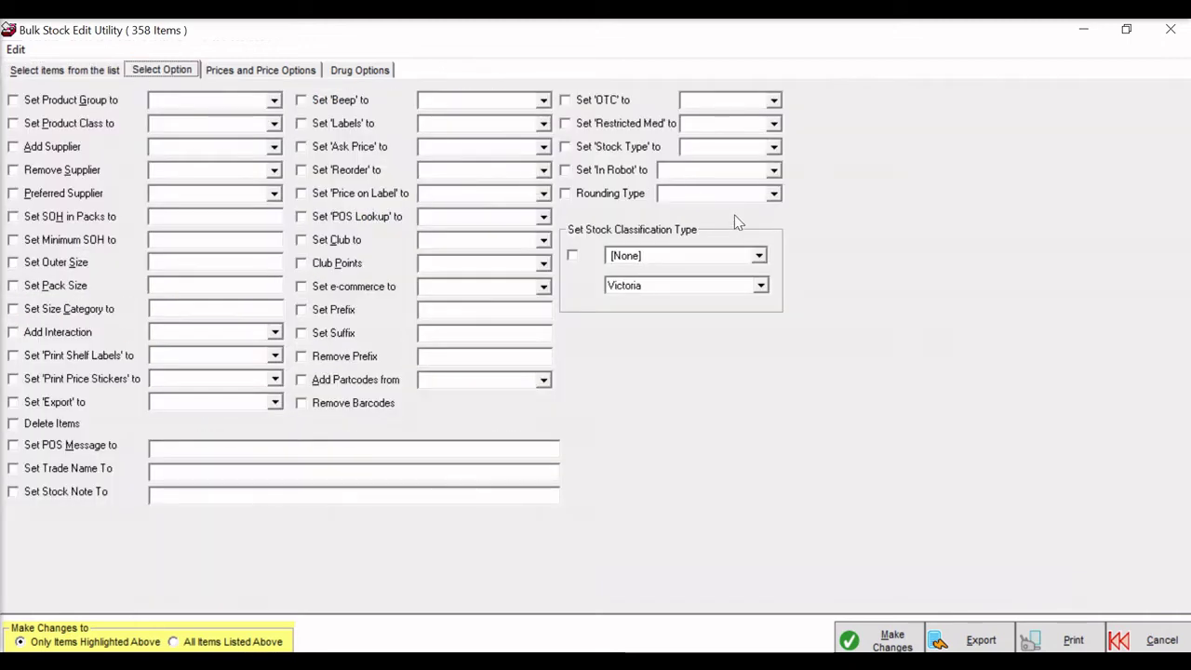
left_click(574, 260)
left_click(759, 256)
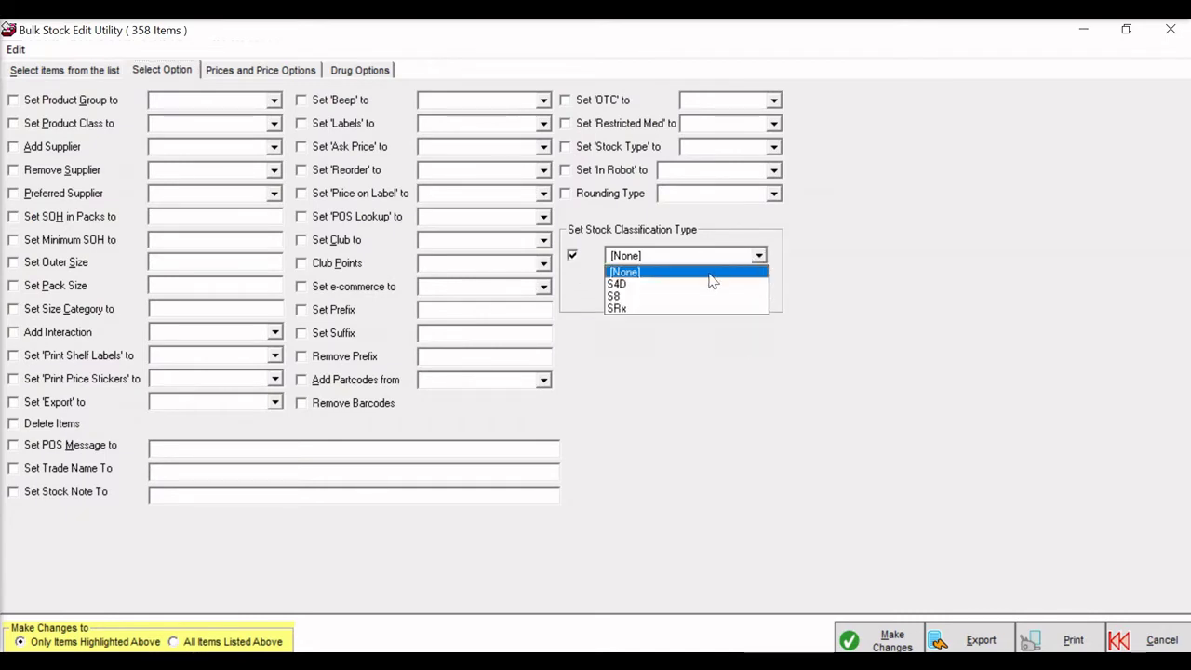
left_click(652, 309)
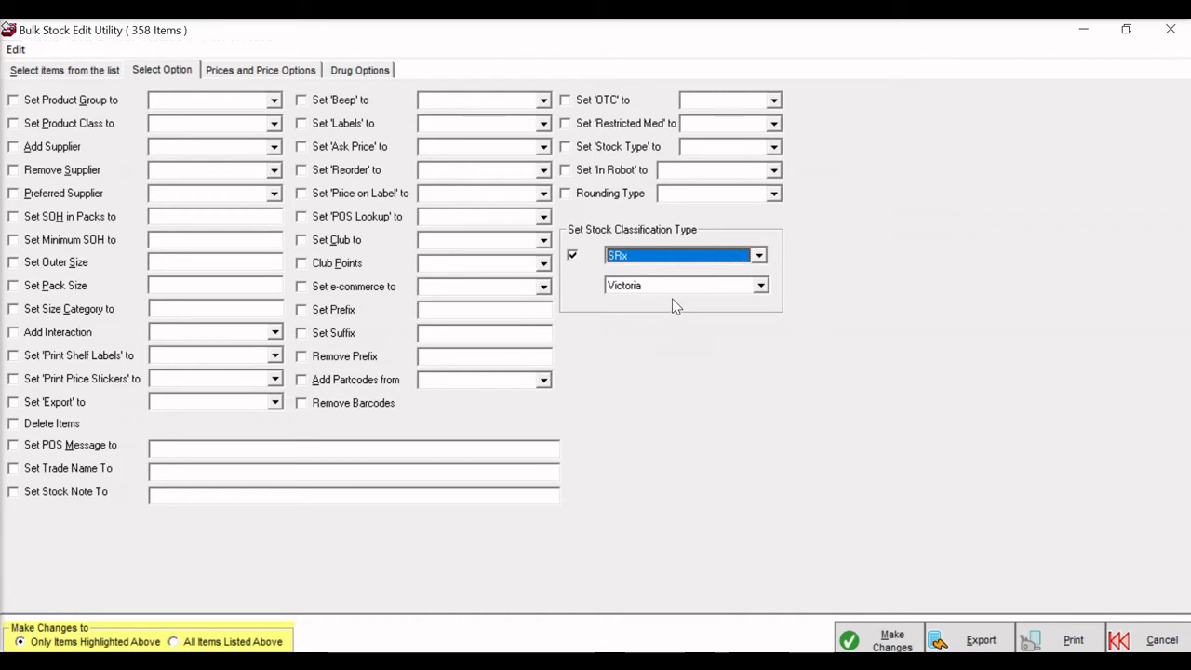
left_click(884, 635)
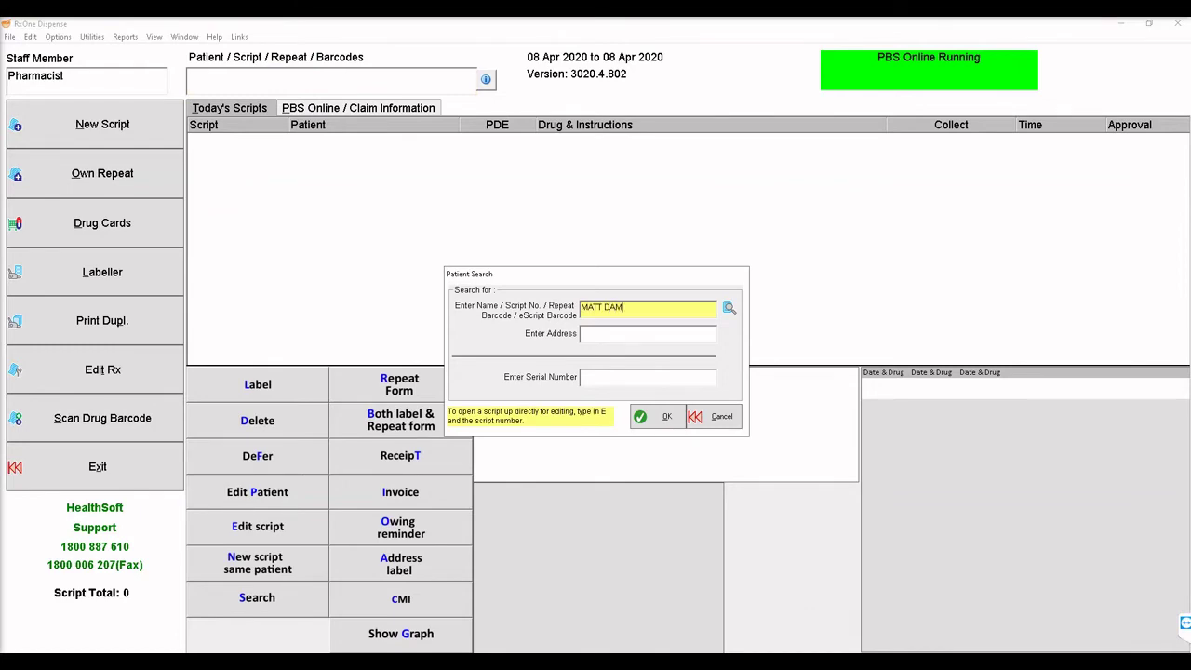
Start a new script for the patient with doctor SMITH, PHYSEPTONE 10 MG T, quantity 20.
key("Return")
key("Return")
key("alt+s")
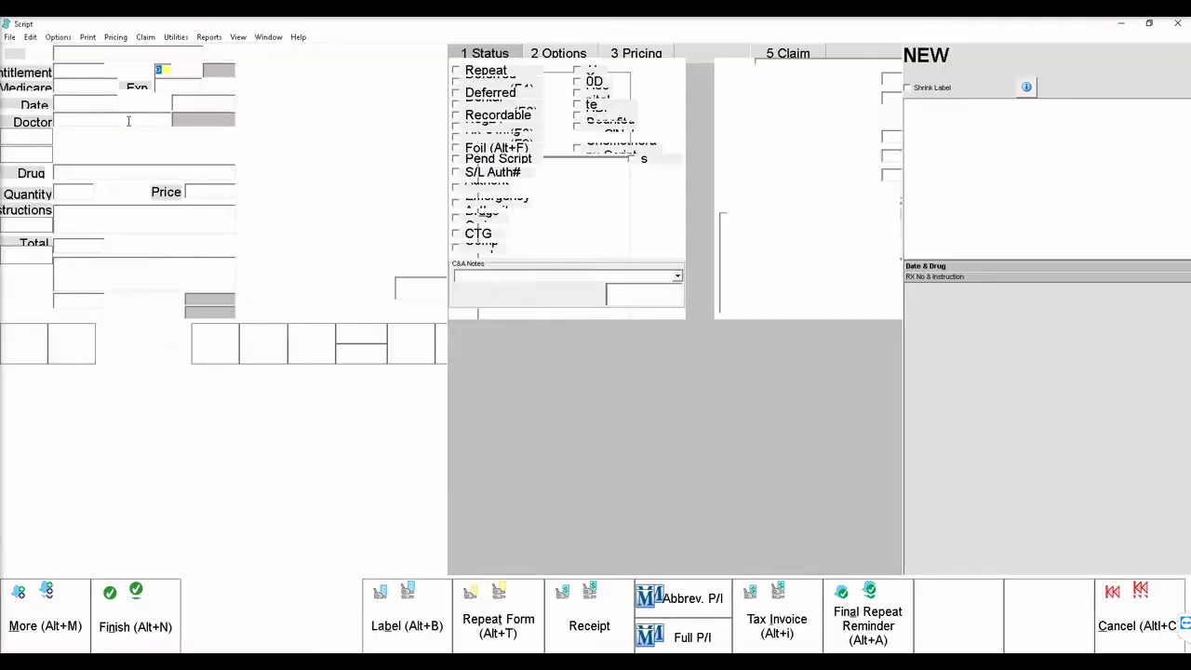
type("SMITH")
key("Return")
key("Return")
type("PHYSEPTONE")
key("Return")
key("Return")
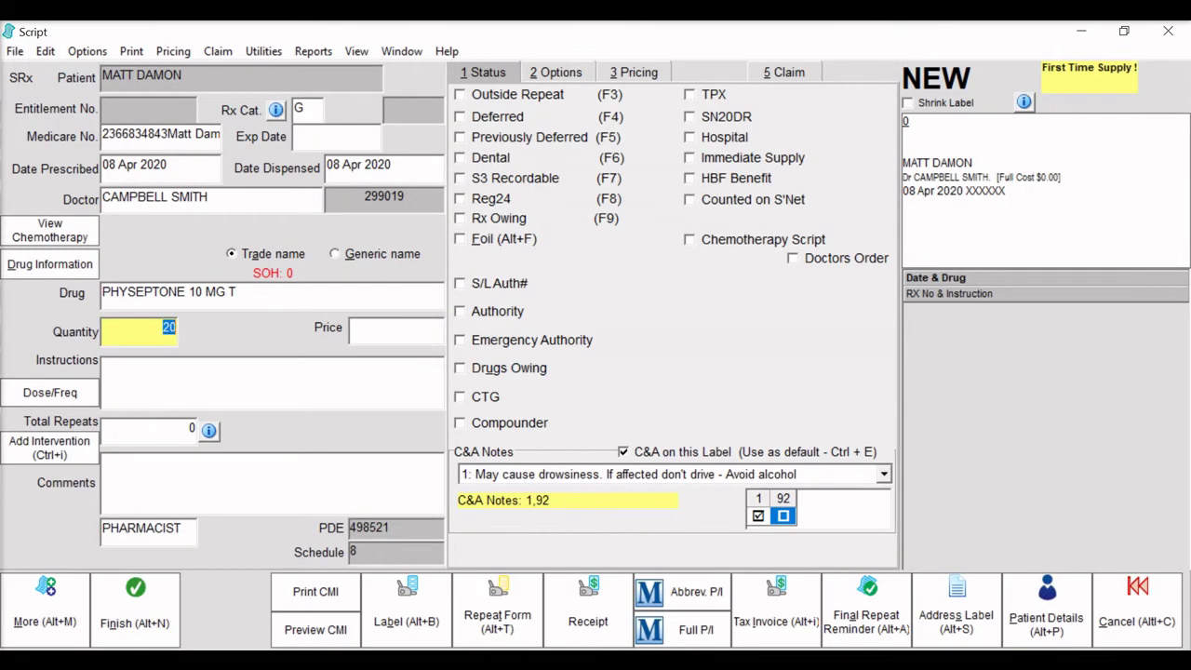
key("Return")
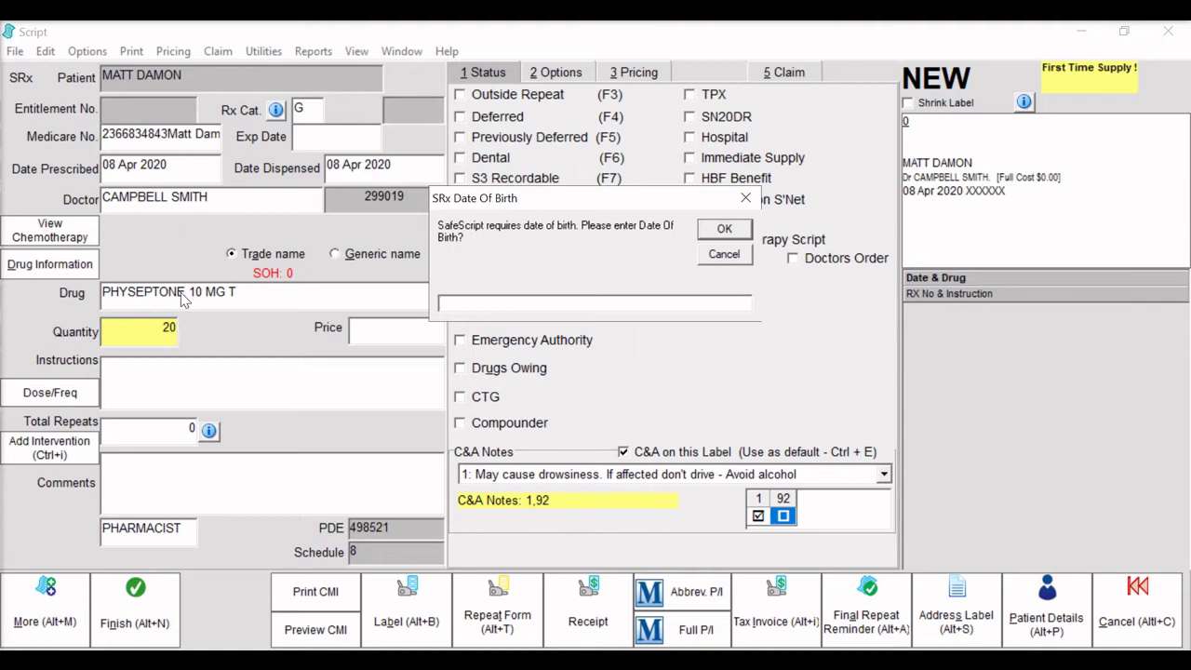
Enter the patient's date of birth, instructions 'Take ONE tablet ONCE daily', 0 repeats, and a 10-day SRx repeat interval.
type("130578")
key("Return")
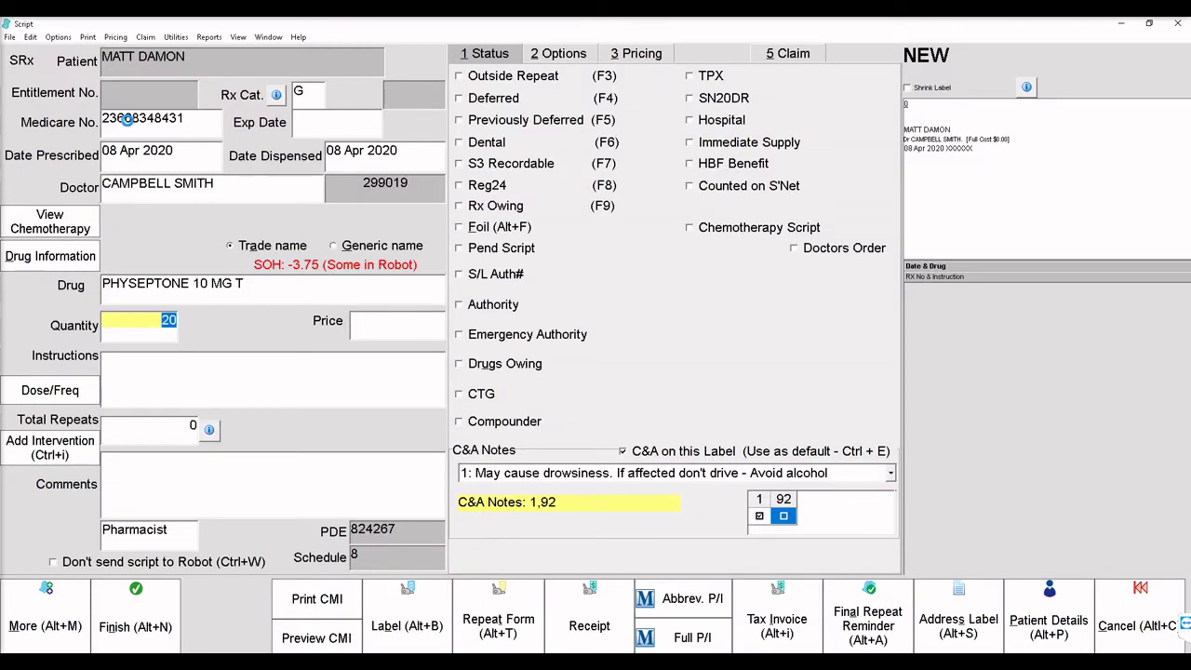
key("Return")
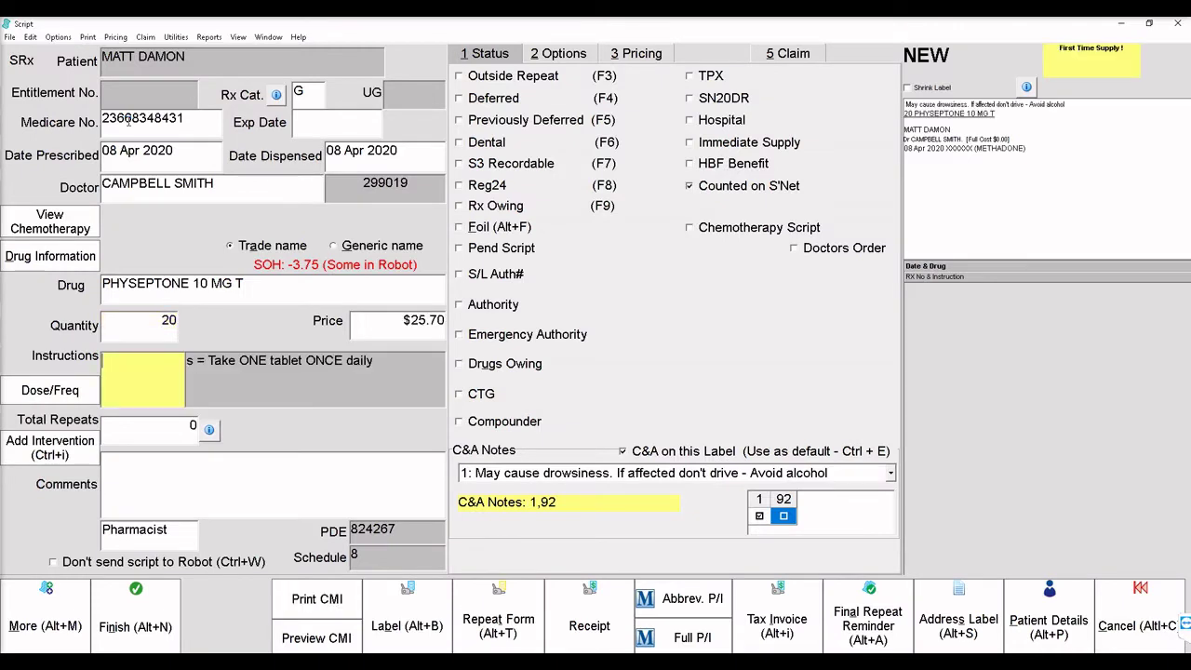
type("s")
key("Return")
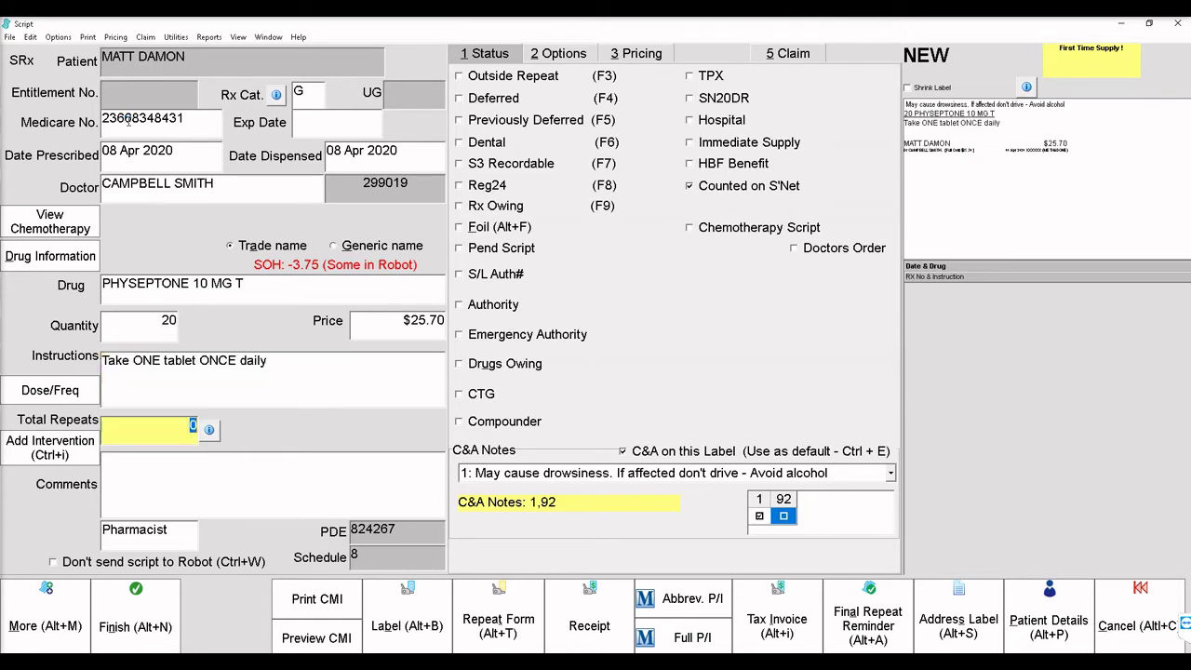
key("Return")
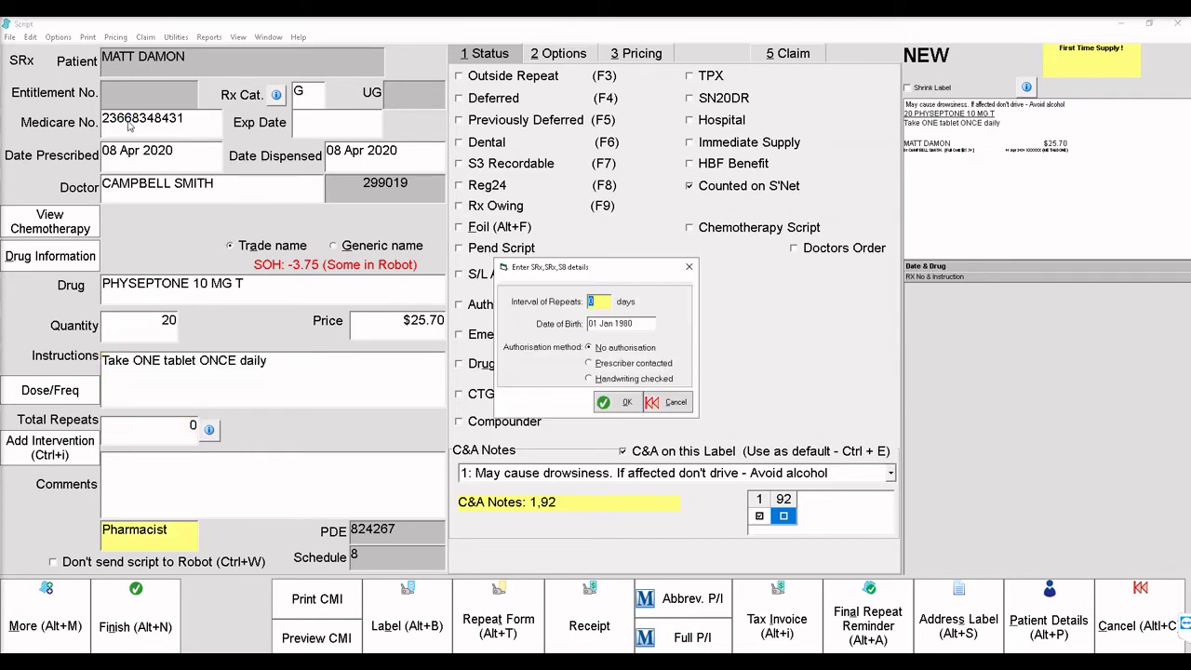
key("Return")
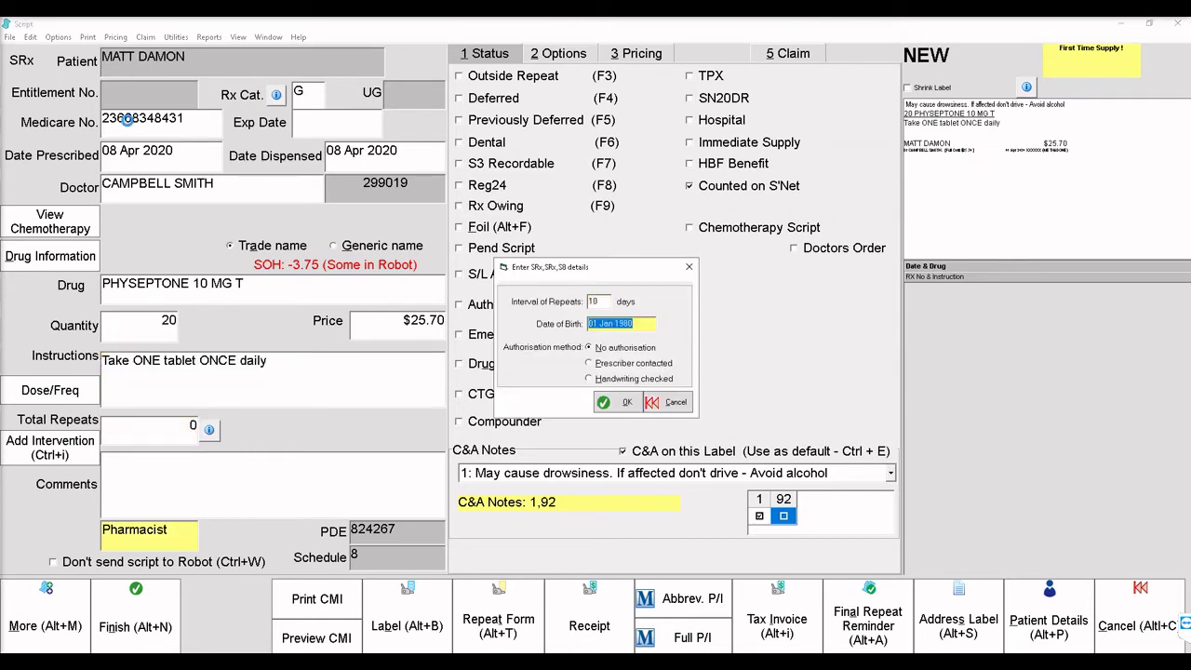
left_click(618, 402)
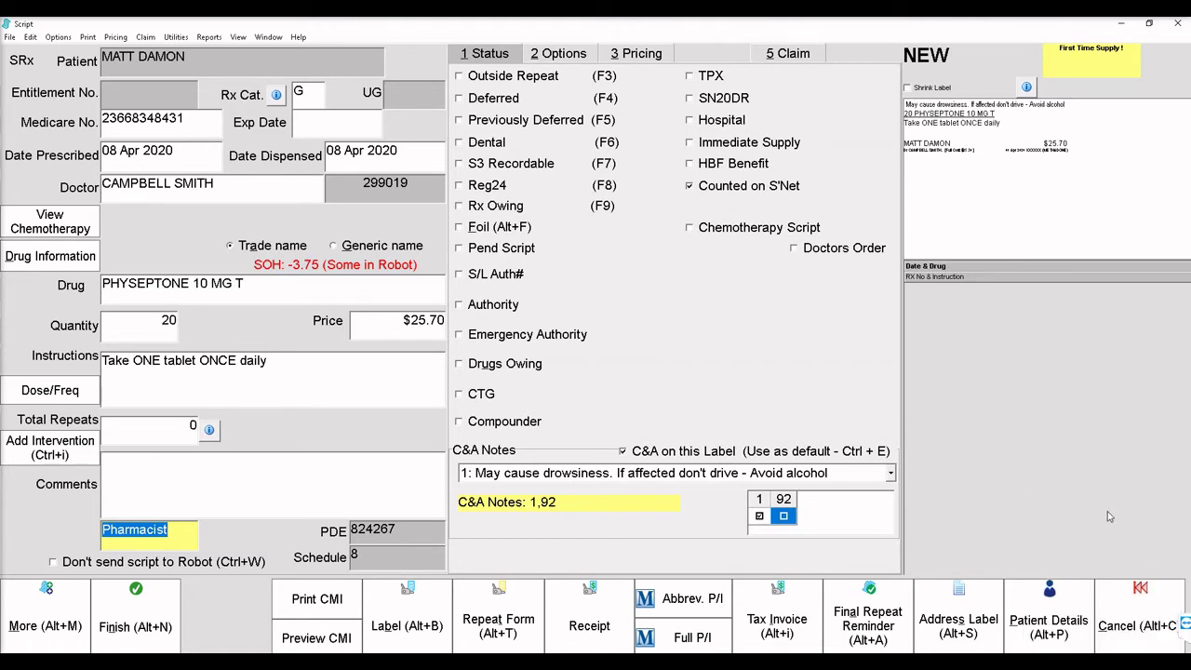
Finish the Physeptone script, review its claim details, and close the editing window.
left_click(146, 630)
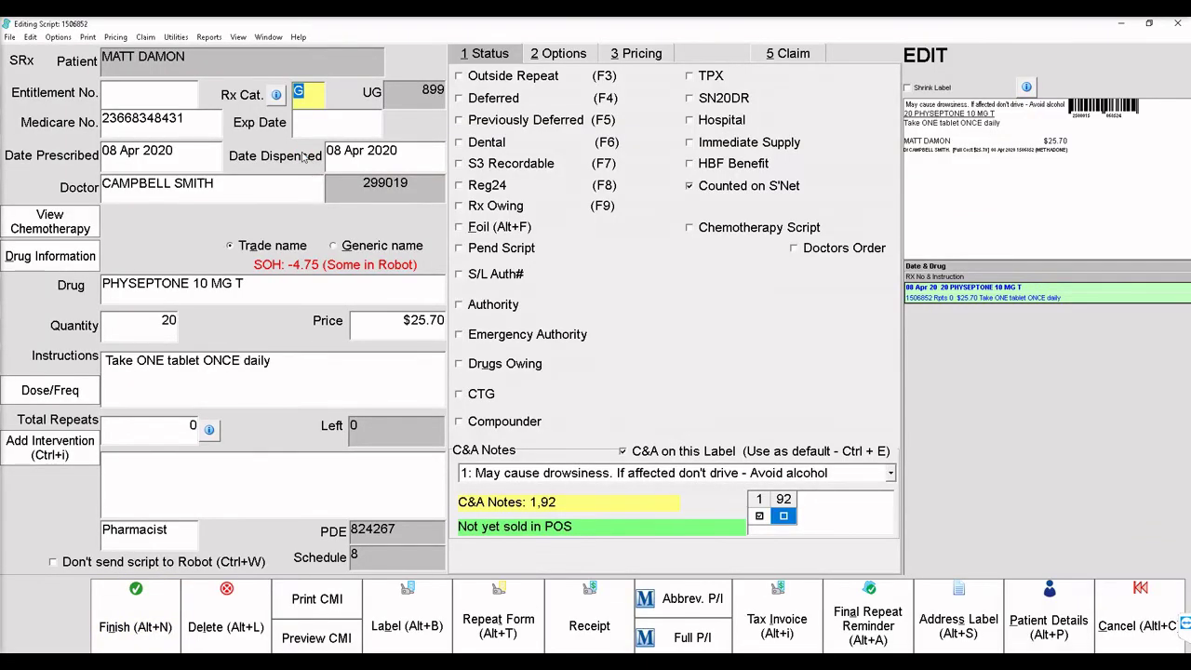
left_click(145, 37)
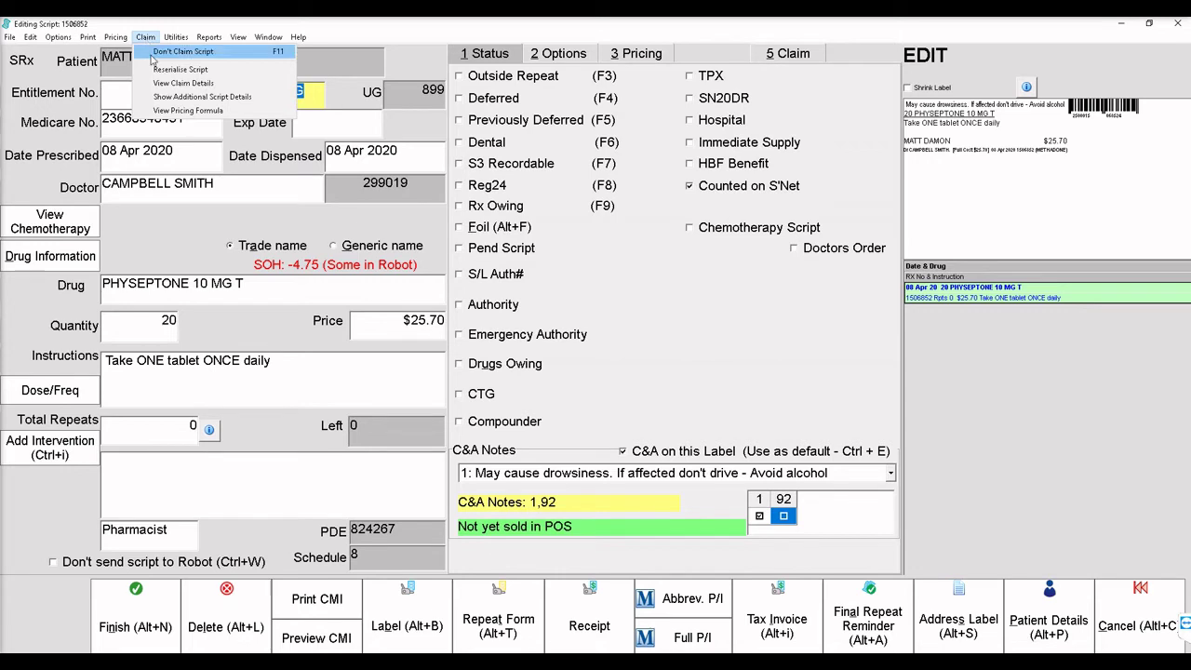
left_click(165, 98)
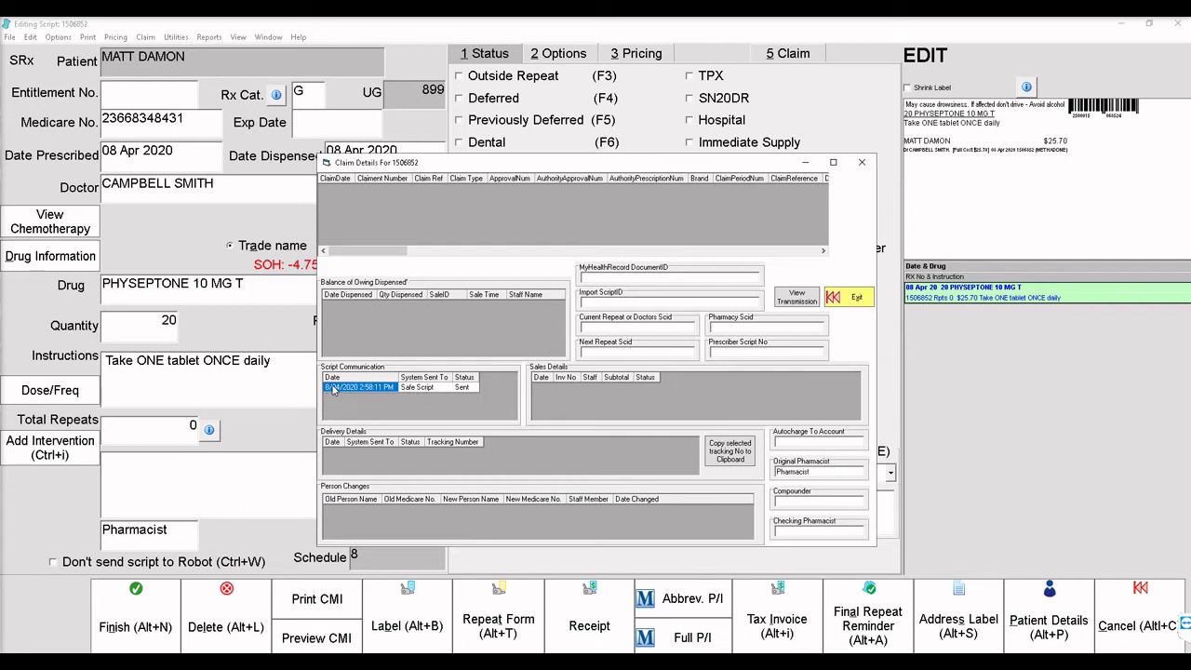
left_click(851, 297)
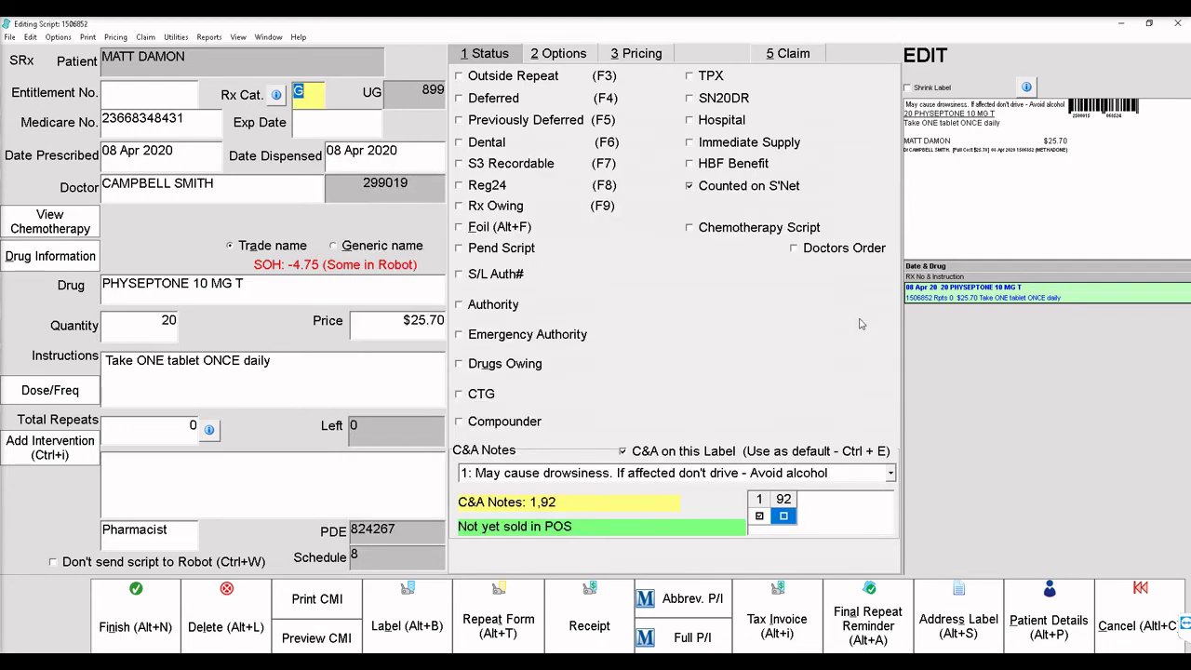
left_click(1115, 600)
Start a new sale with the patient's Physeptone script and proceed to payment of $25.70.
left_click(121, 113)
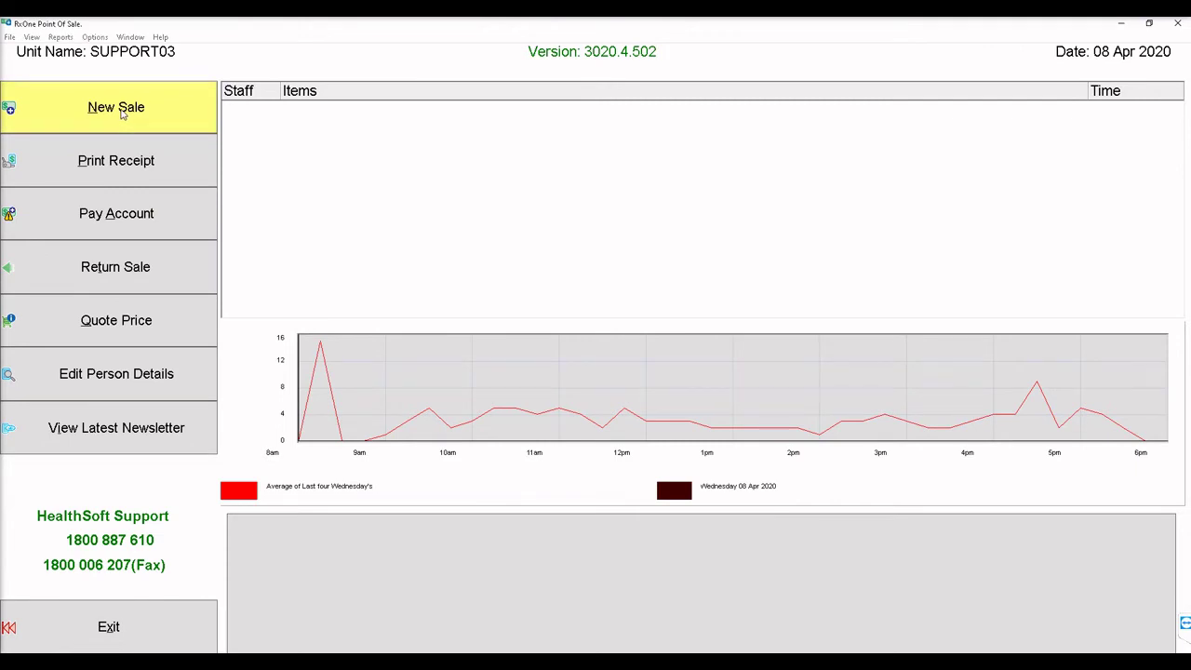
type("*matt damon")
key("Return")
key("Escape")
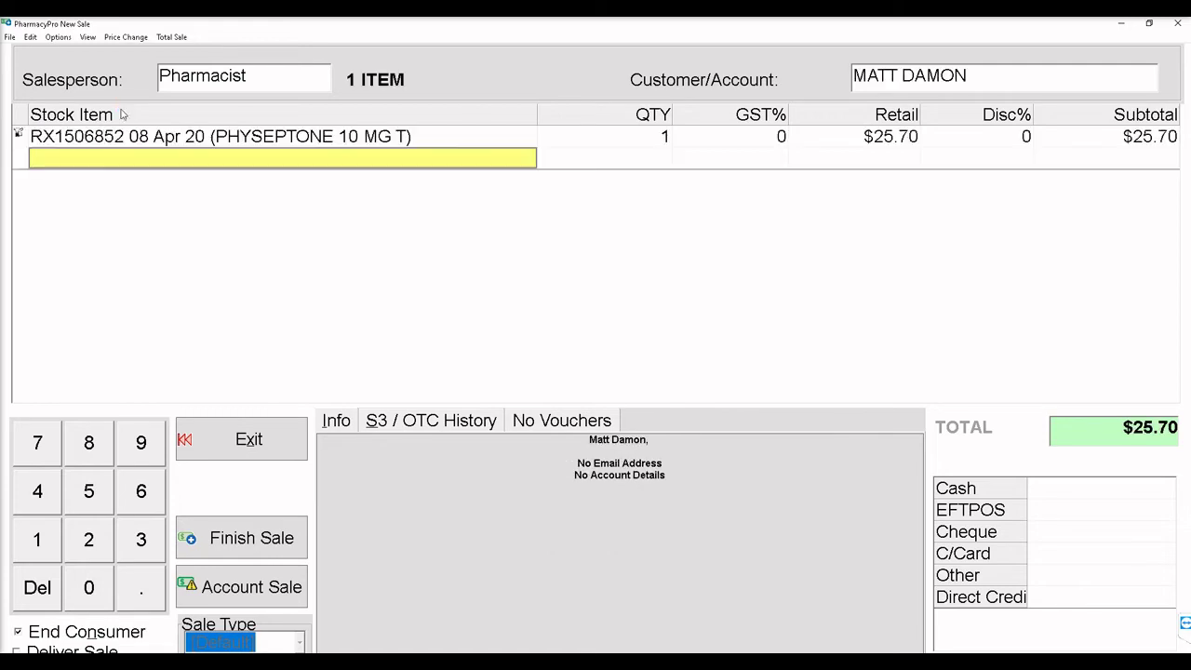
left_click(1086, 489)
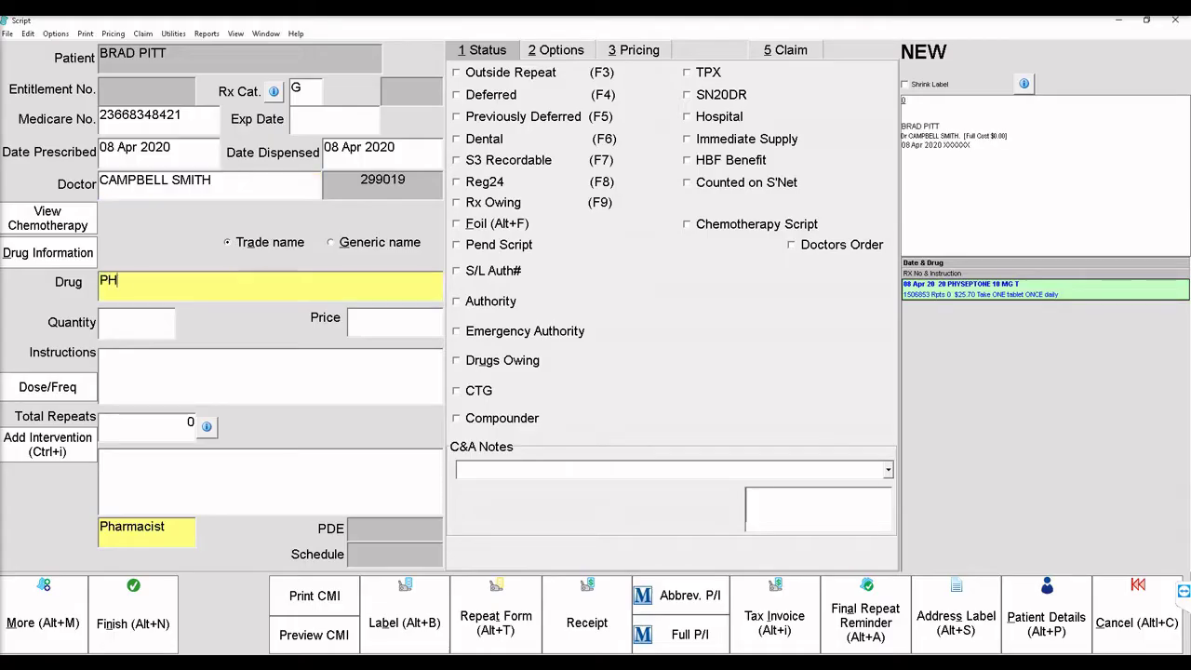
Dispense 20 PHYSEPTONE 10 MG T tablets with instructions 'test', confirm S8 details, and finish.
type("YSEPTON")
key("Return")
key("Return")
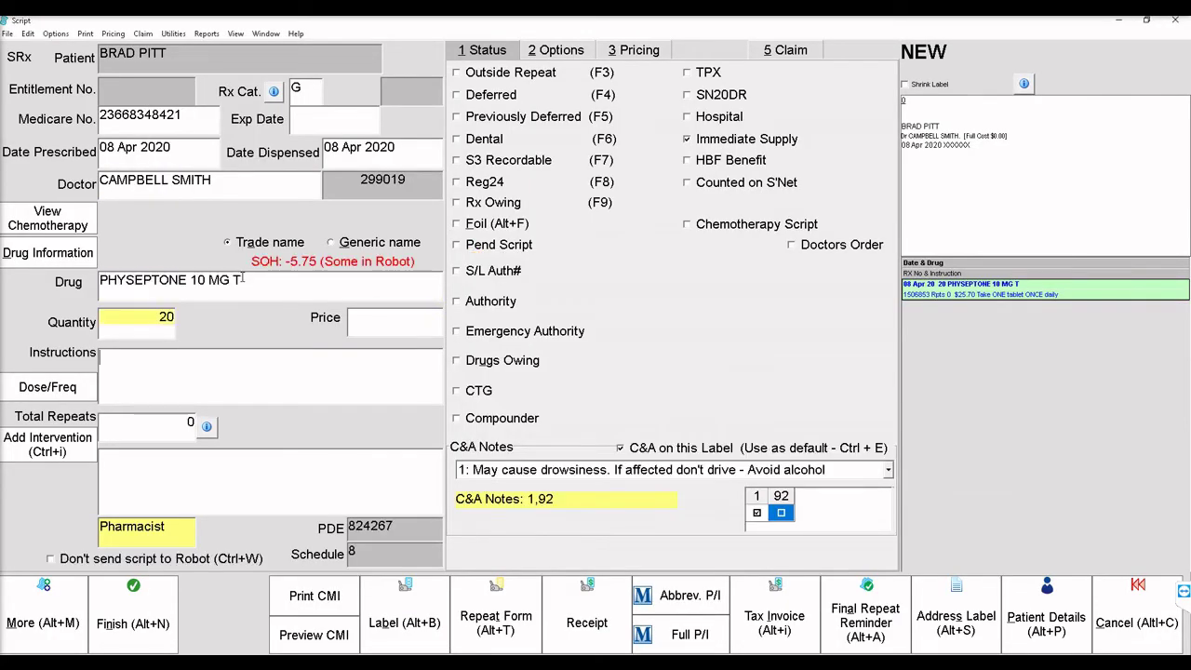
key("Return")
type("test")
key("Return")
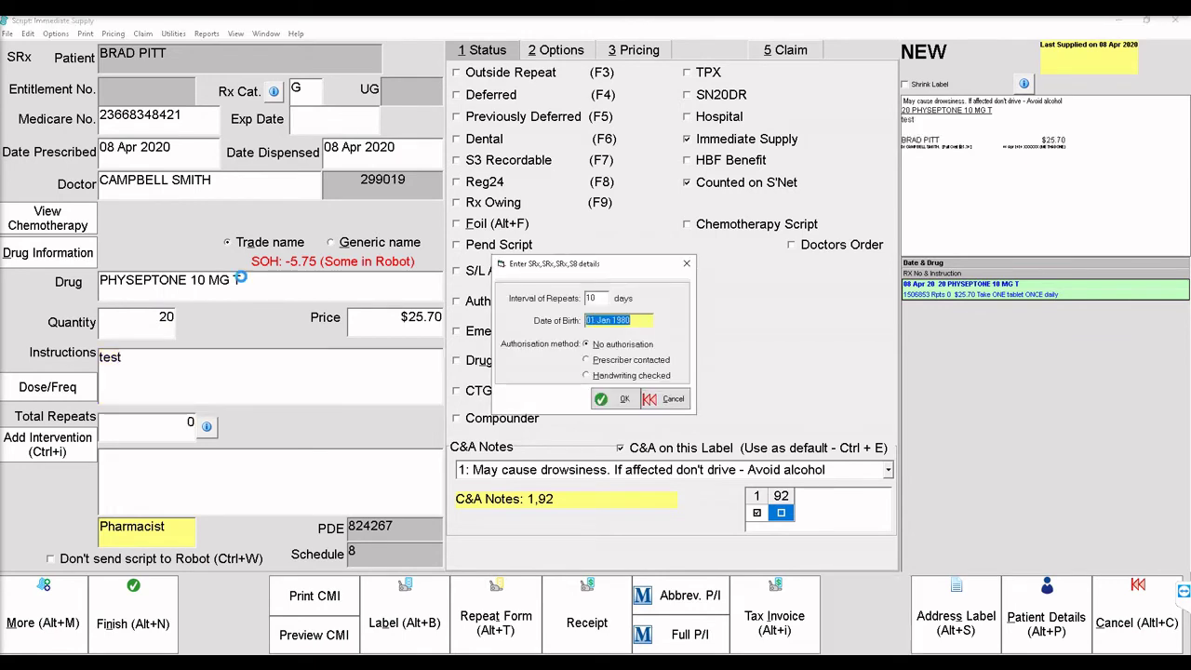
key("Return")
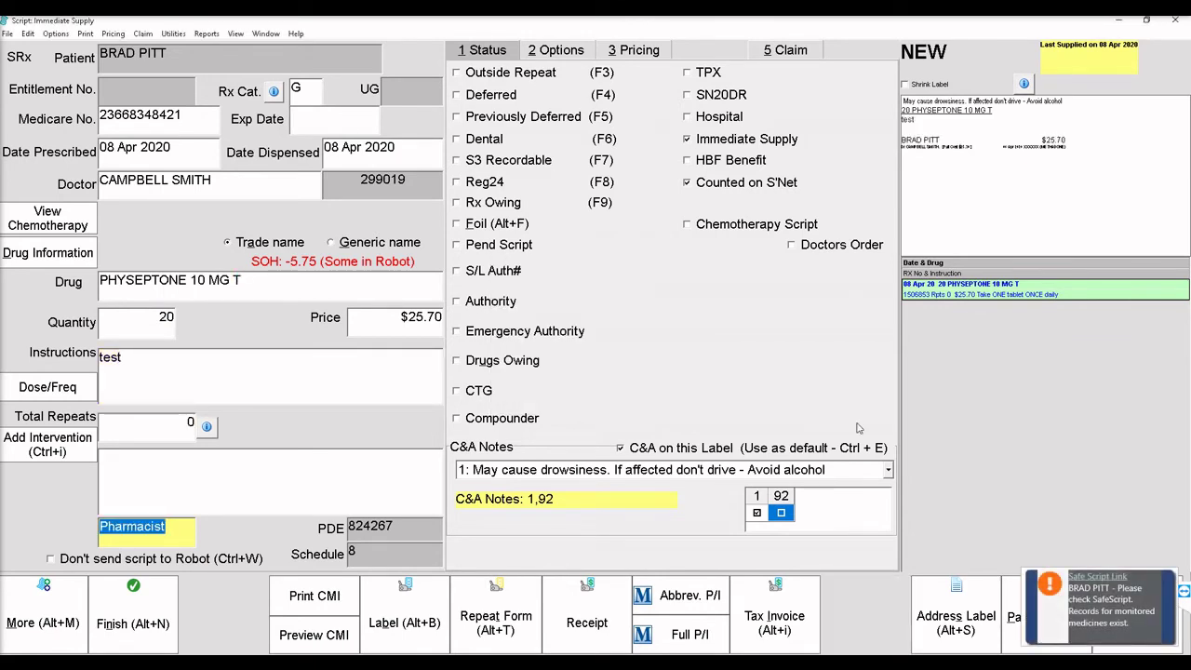
left_click(144, 618)
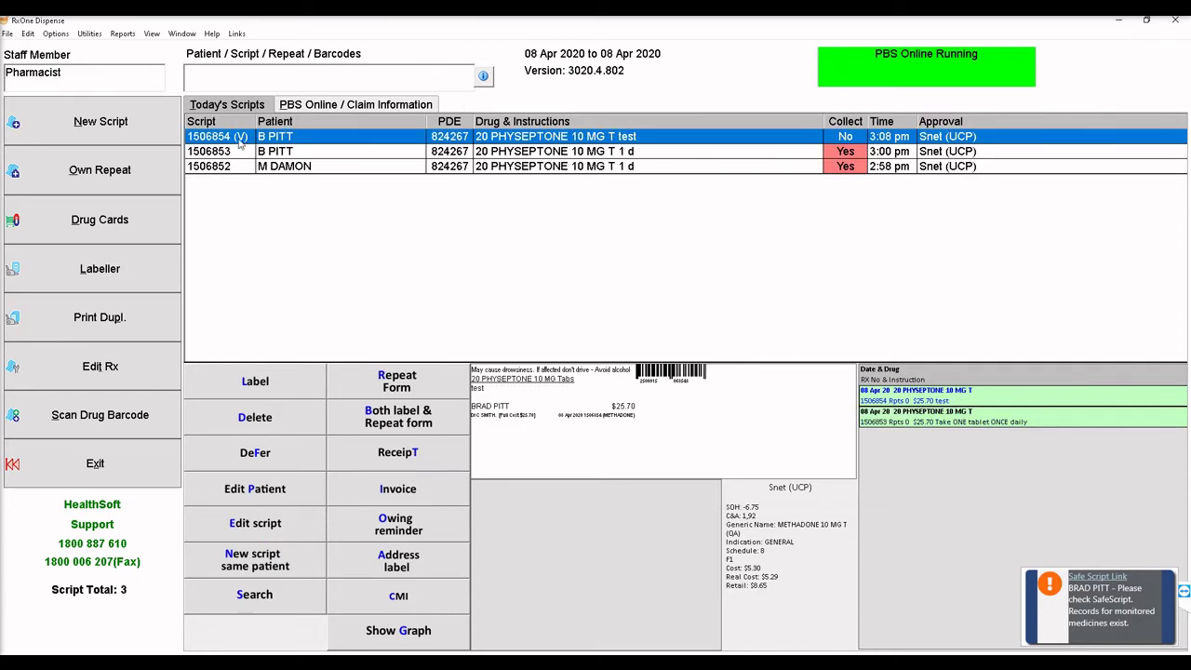
Check the new Physeptone script's claim details, showing SafeScript communication To Be Actioned.
double_click(316, 141)
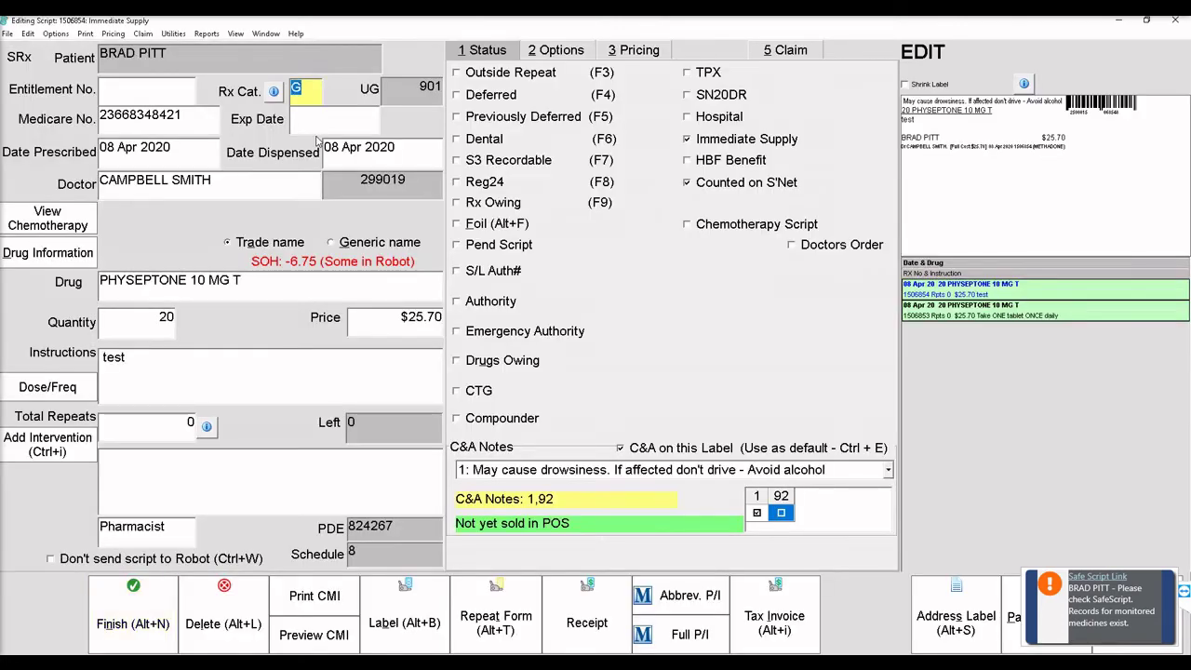
left_click(143, 34)
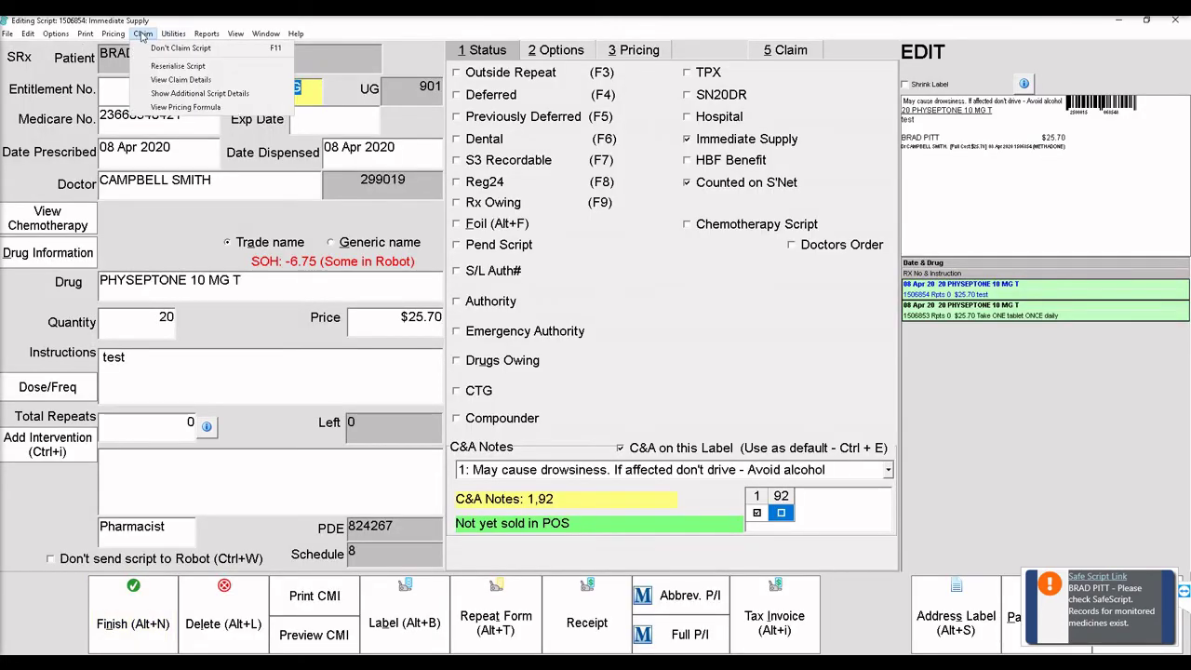
left_click(173, 95)
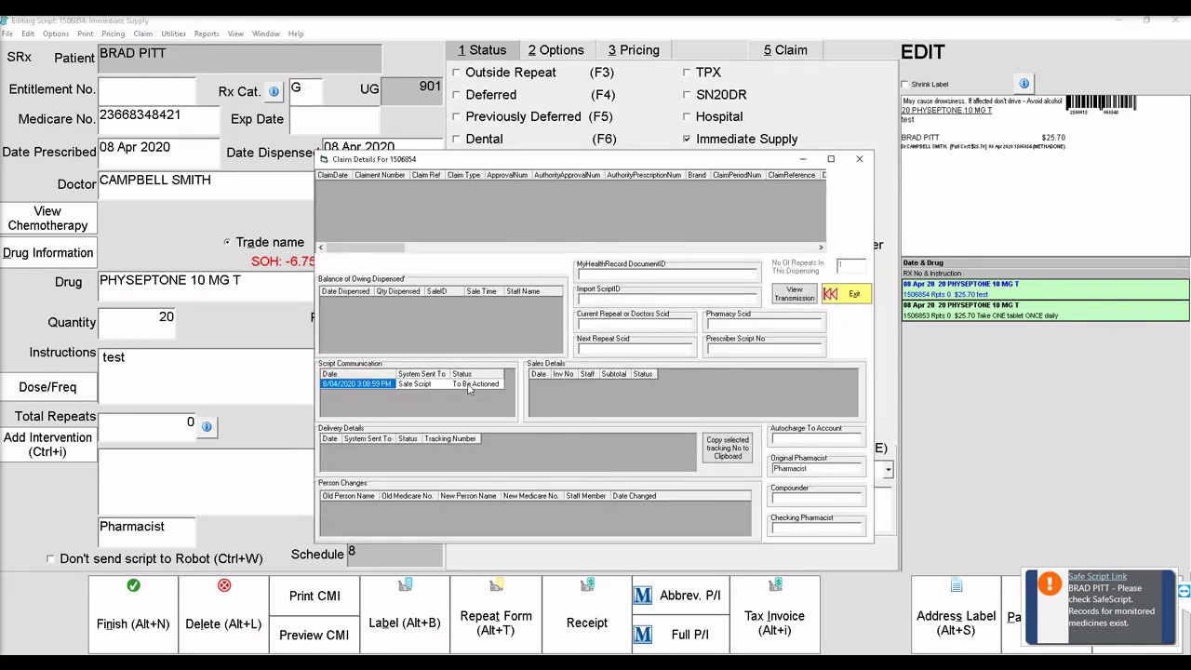
left_click(844, 297)
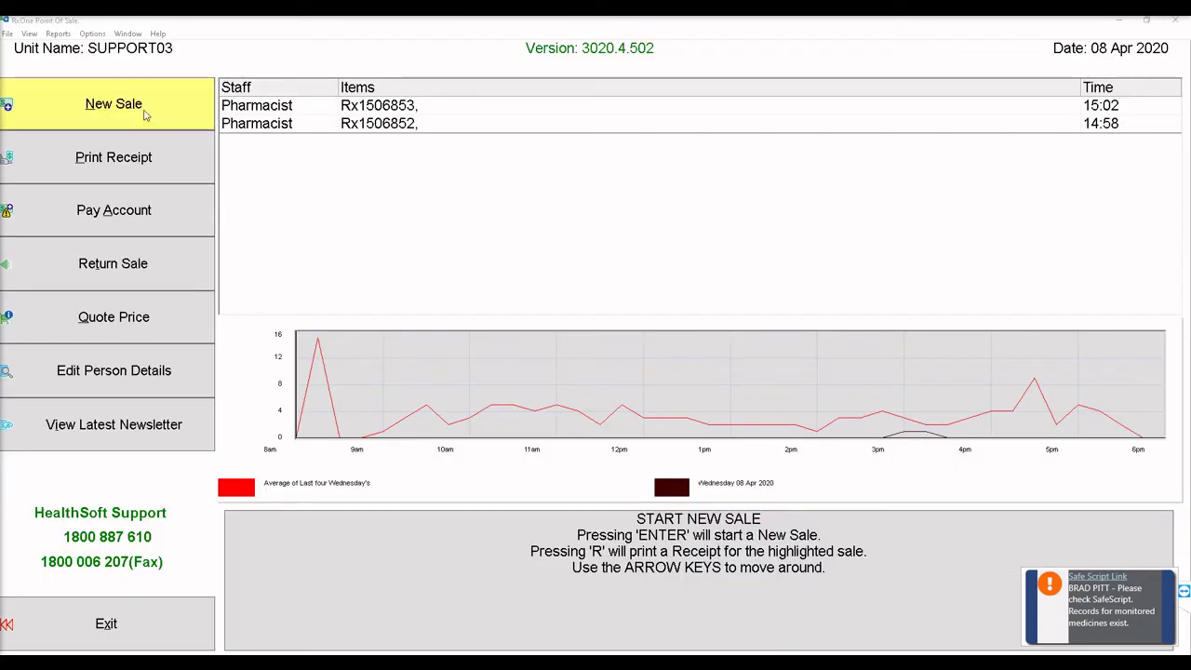
Start a new sale as Pharmacist and look up the patient's scripts by name.
left_click(144, 113)
key("Return")
type("*brad pitt")
key("Return")
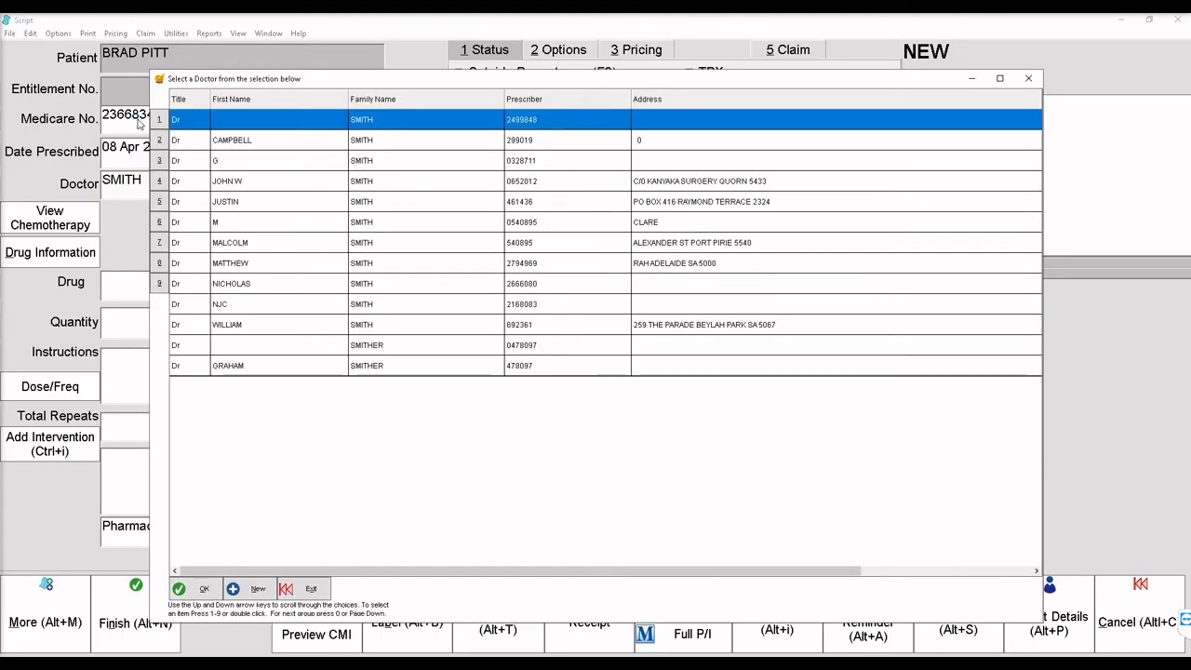
Select the doctor, add PHYSEPTONE 10 MG T quantity 20, and open the Safe Script Link record.
type("2PHYSEPTON")
key("Return")
key("Return")
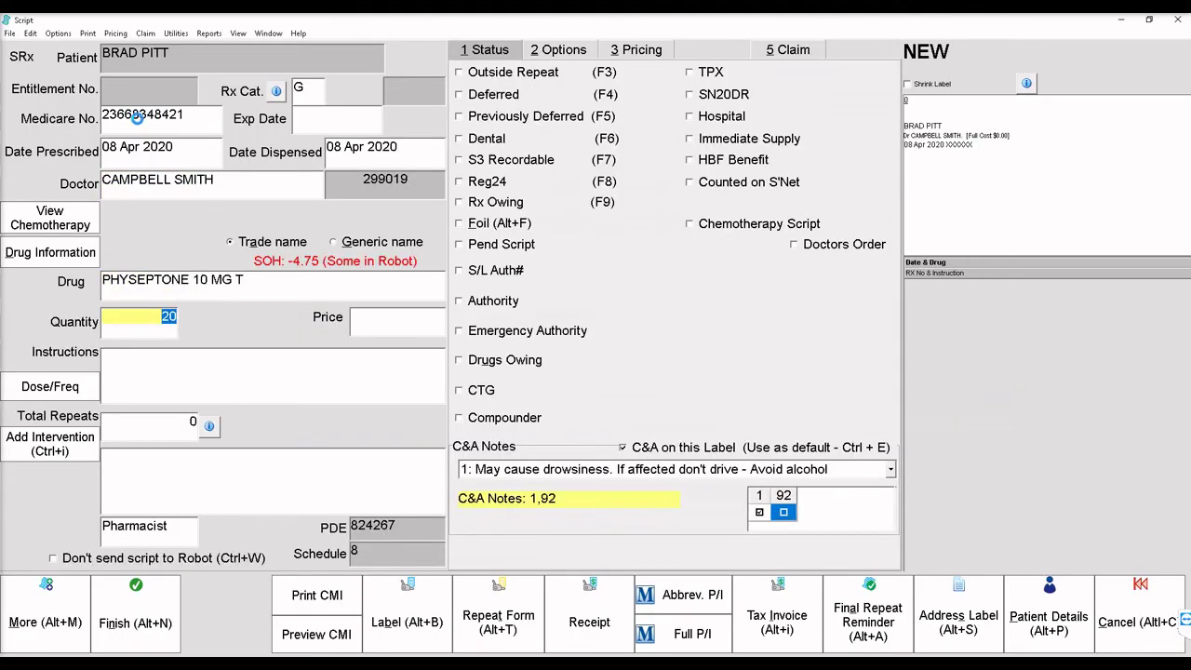
key("Return")
key("Return")
key("Return")
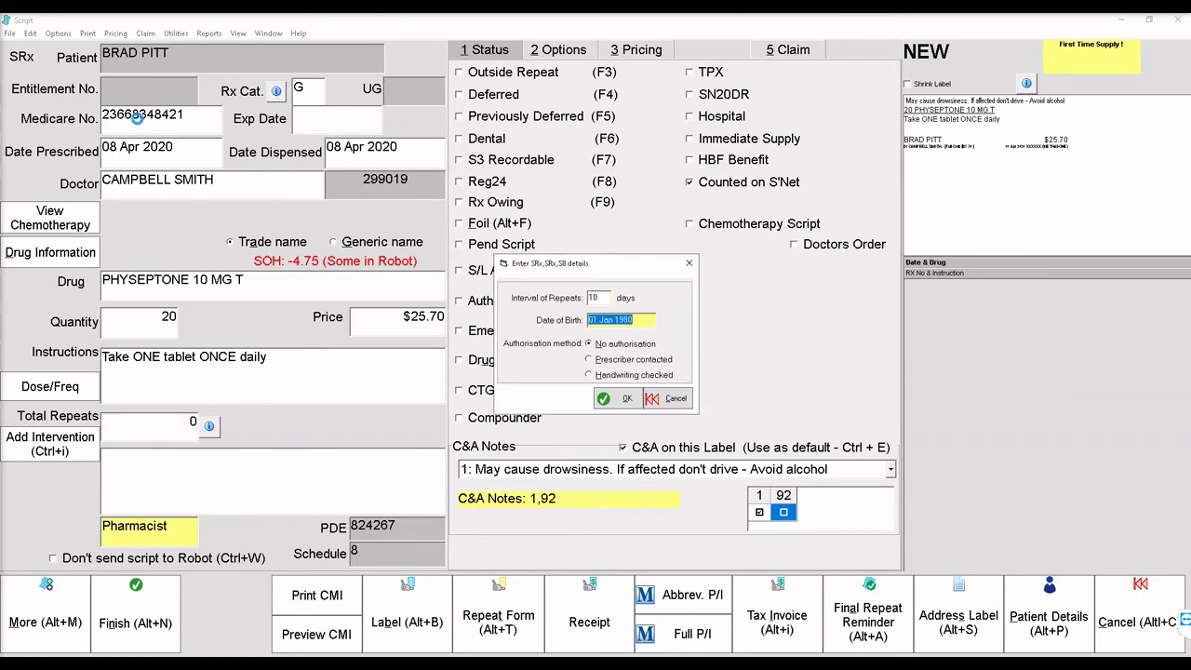
key("Return")
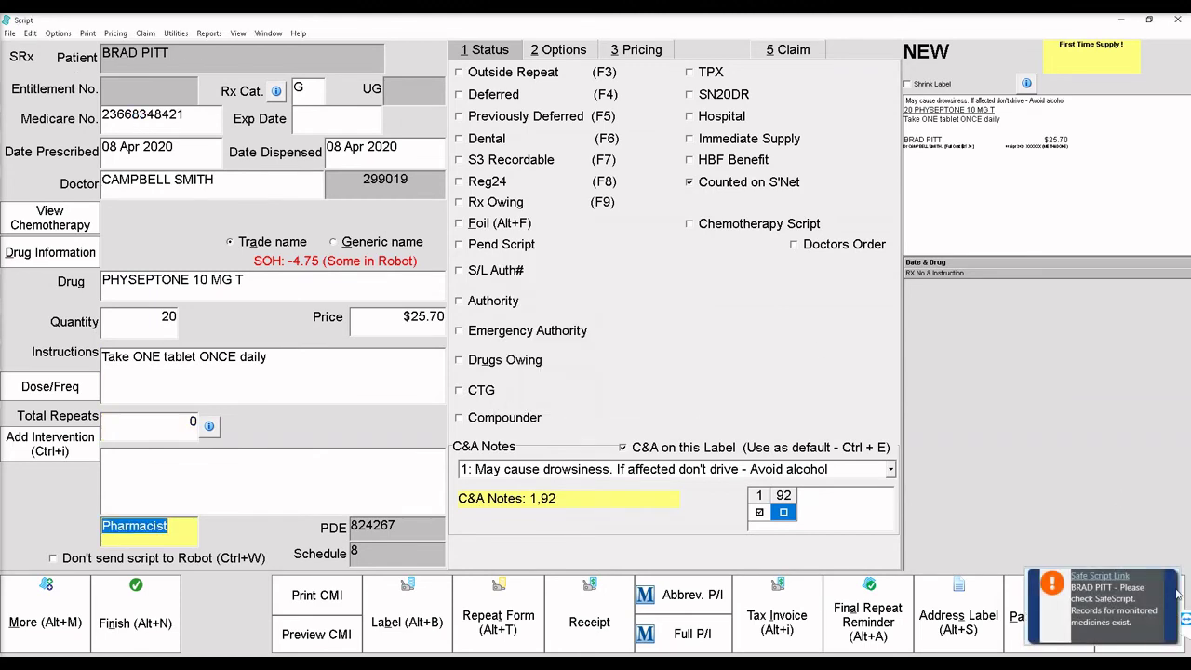
left_click(1098, 576)
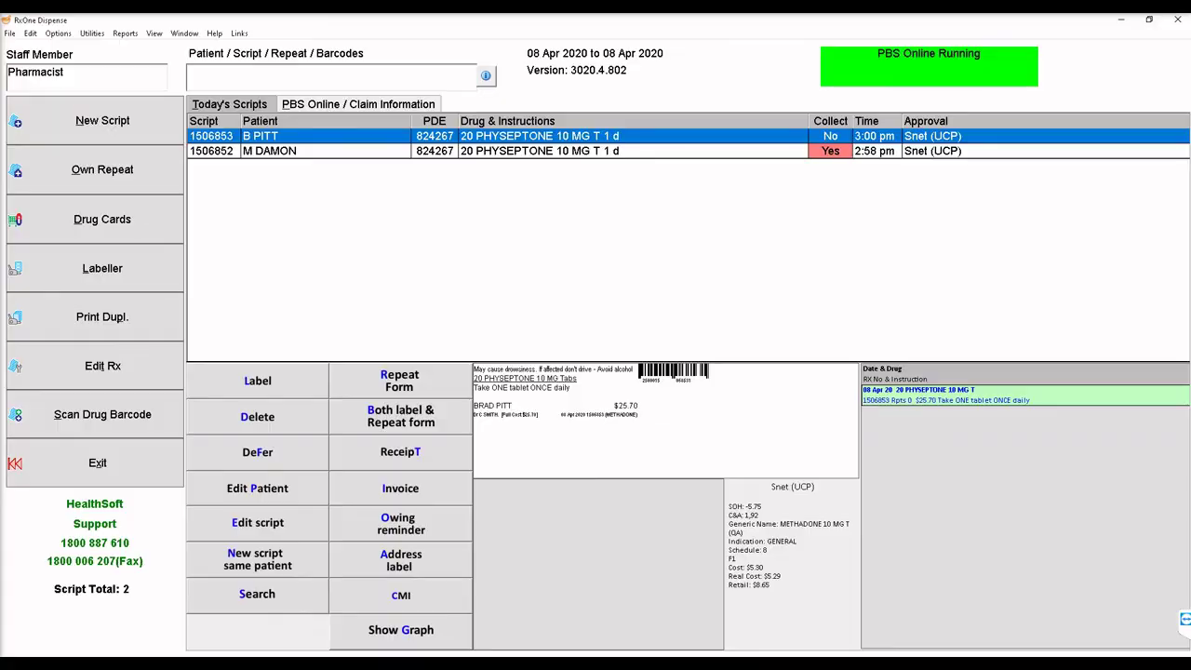
Edit the Physeptone script and view its claim details, confirming SafeScript communication is Sent.
key("e")
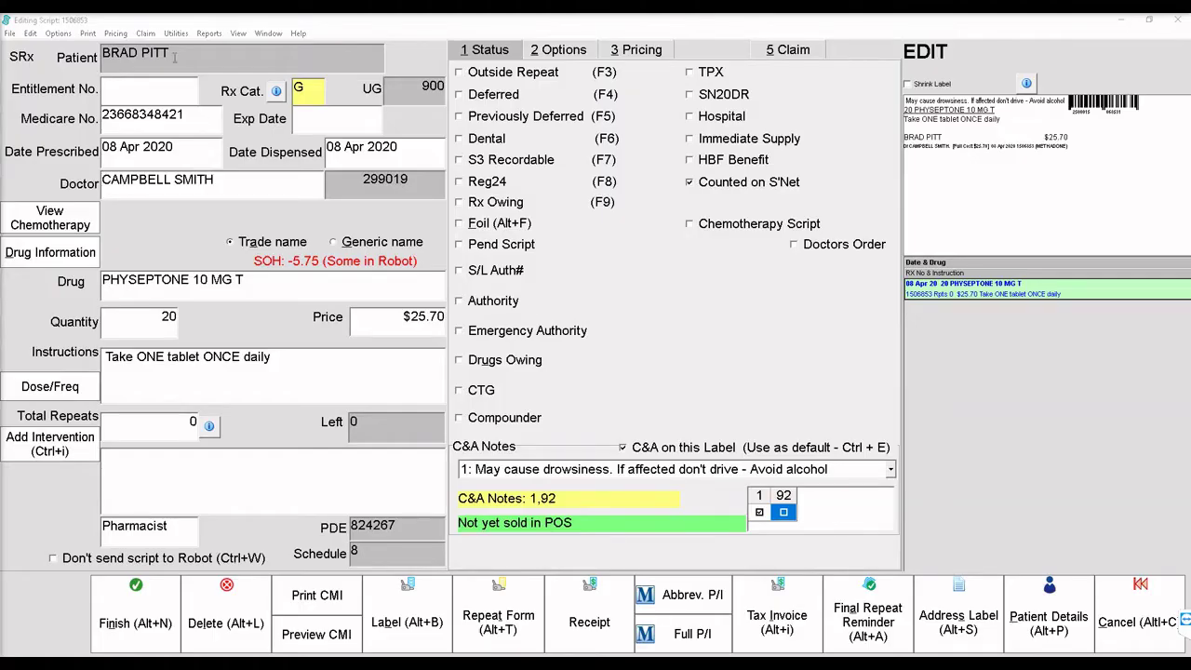
left_click(144, 35)
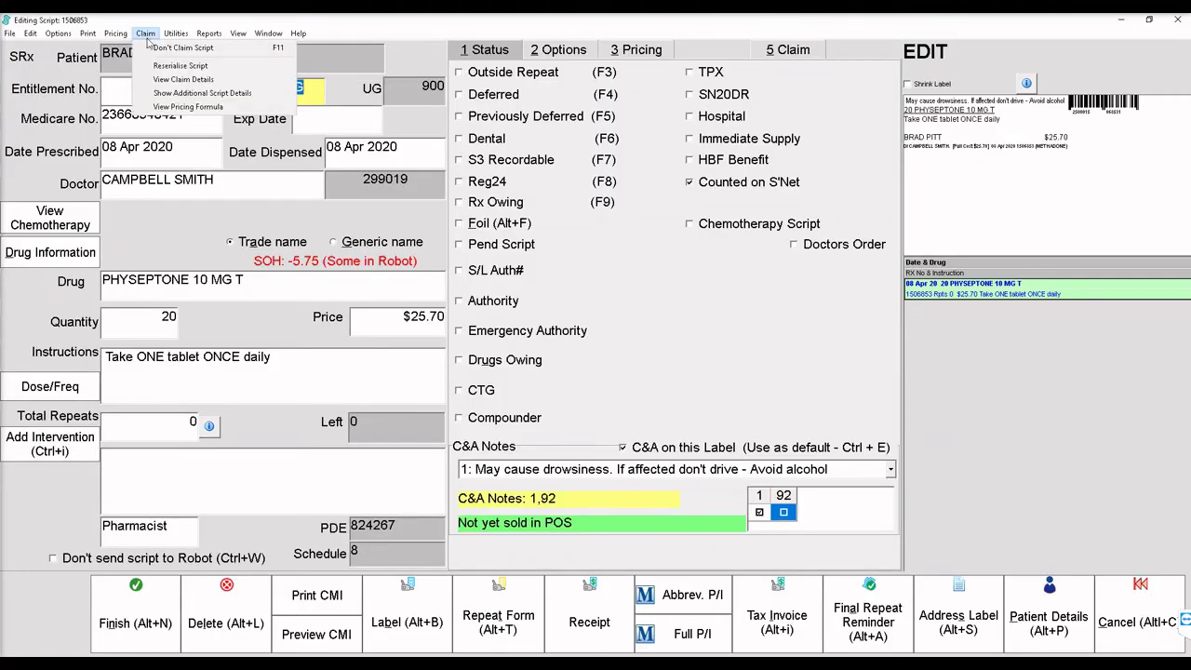
left_click(196, 100)
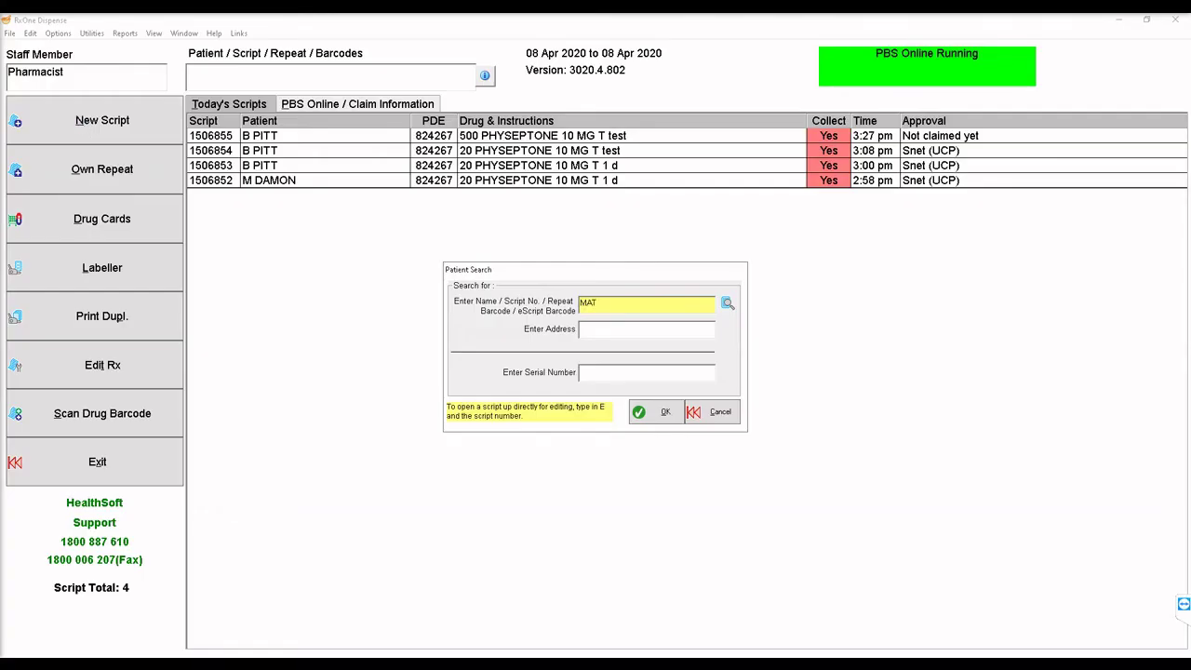
Find the next patient and start a new script for Physeptone by searching 'PHYSEP'.
key("Return")
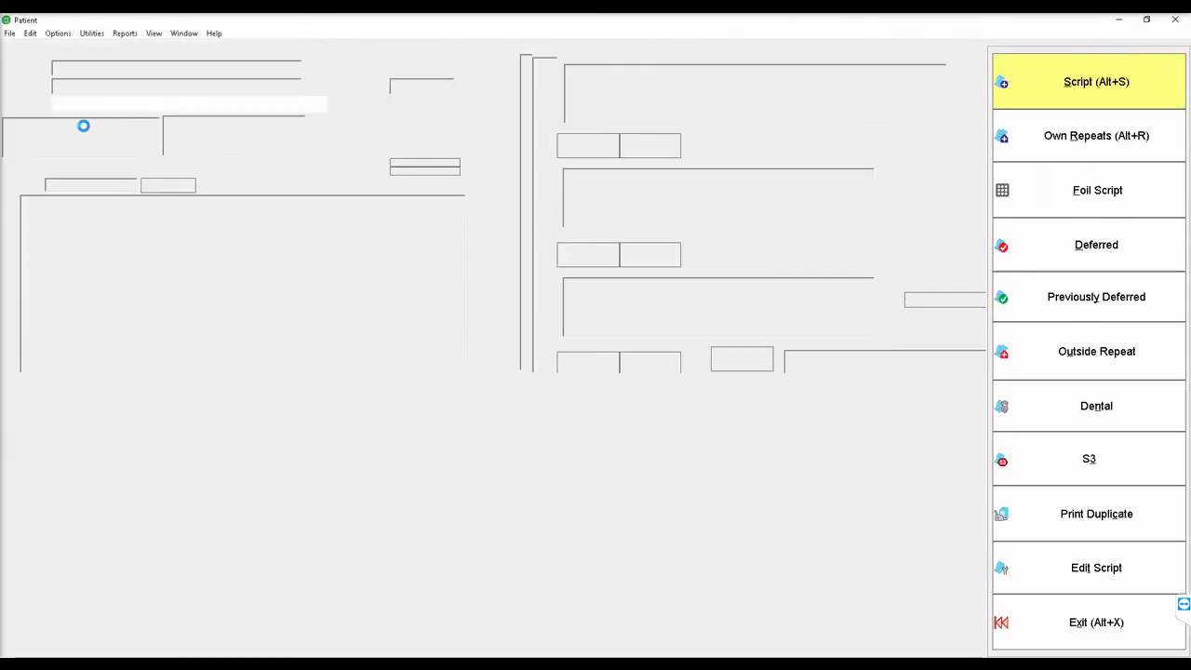
key("alt+s")
type("PHYSEP")
key("Return")
key("Return")
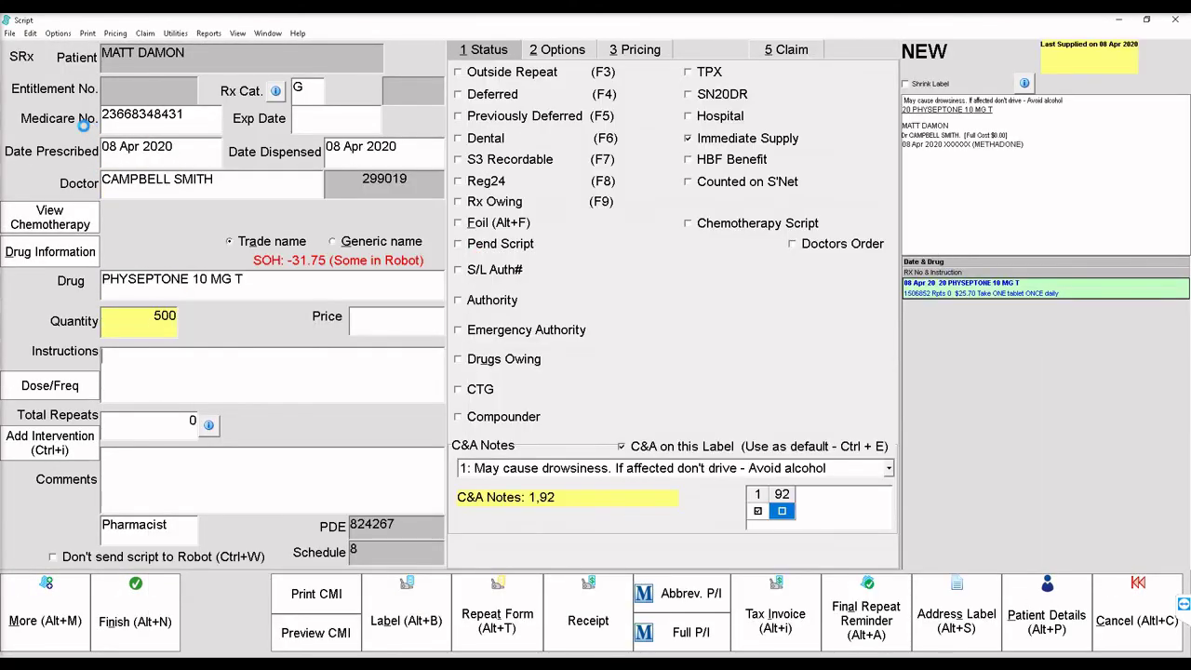
Accept the over-maximum warning for 500 tablets, enter the authority approval number, and add once-daily 'p' instructions.
key("Return")
type("123456")
key("Return")
type("p")
key("Return")
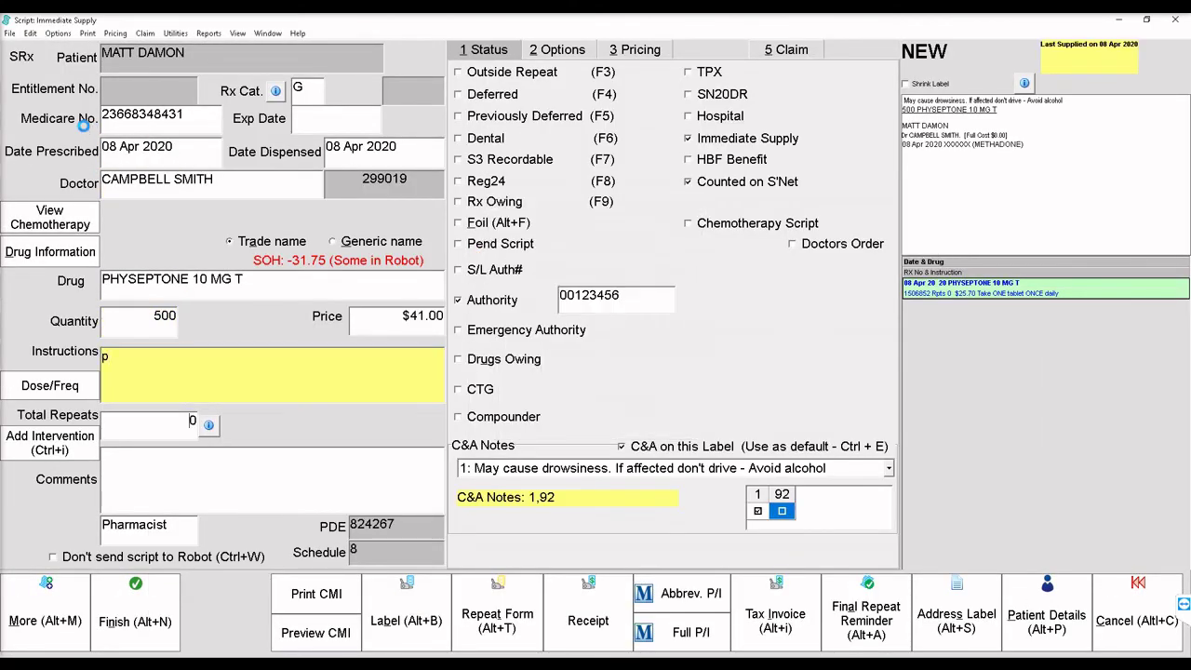
Set a 10-day repeat interval in the S8 details, check the SafeScript record, and finish the script.
key("Return")
type("10")
key("Return")
key("Return")
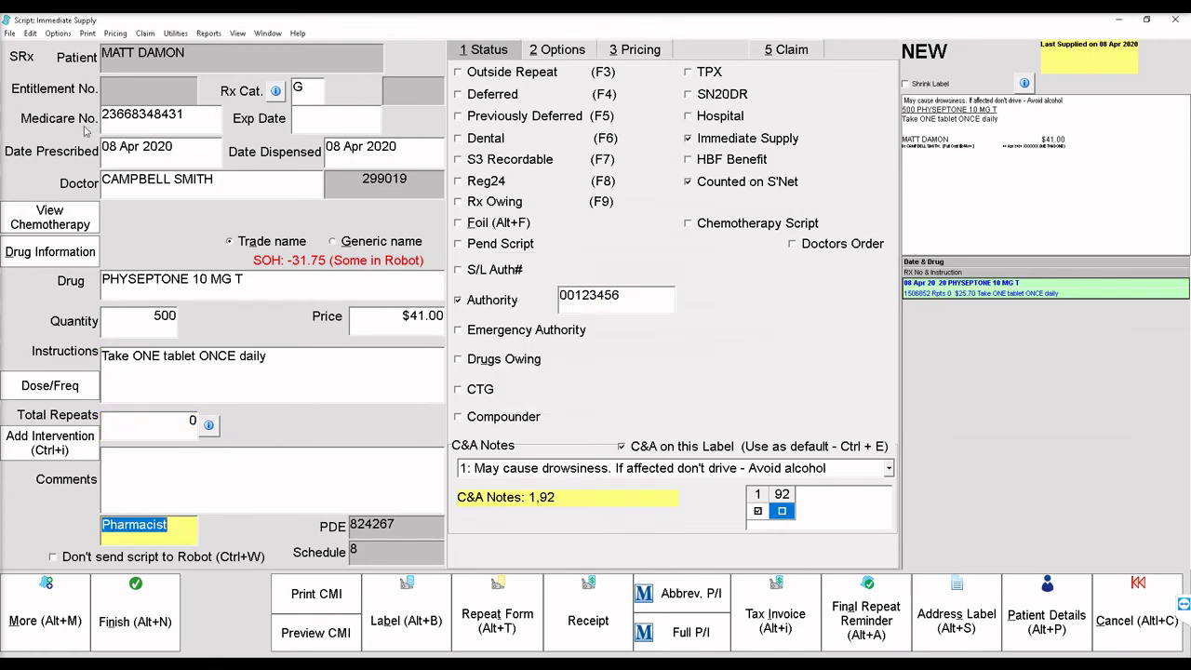
left_click(1114, 576)
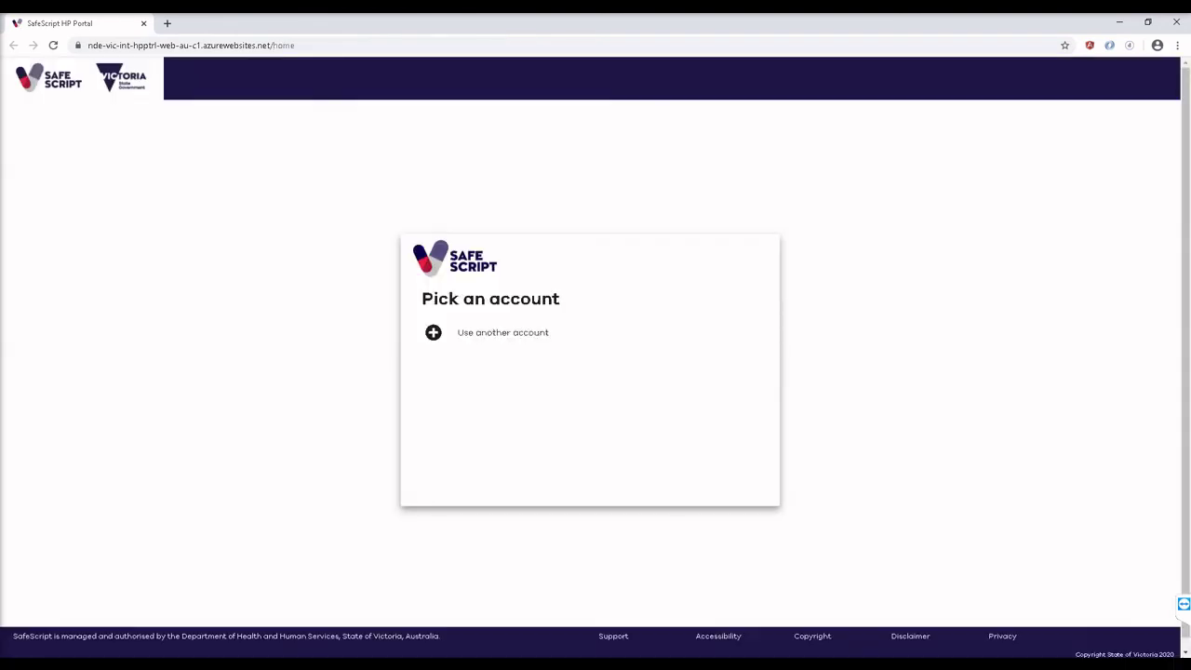
left_click(143, 24)
left_click(172, 601)
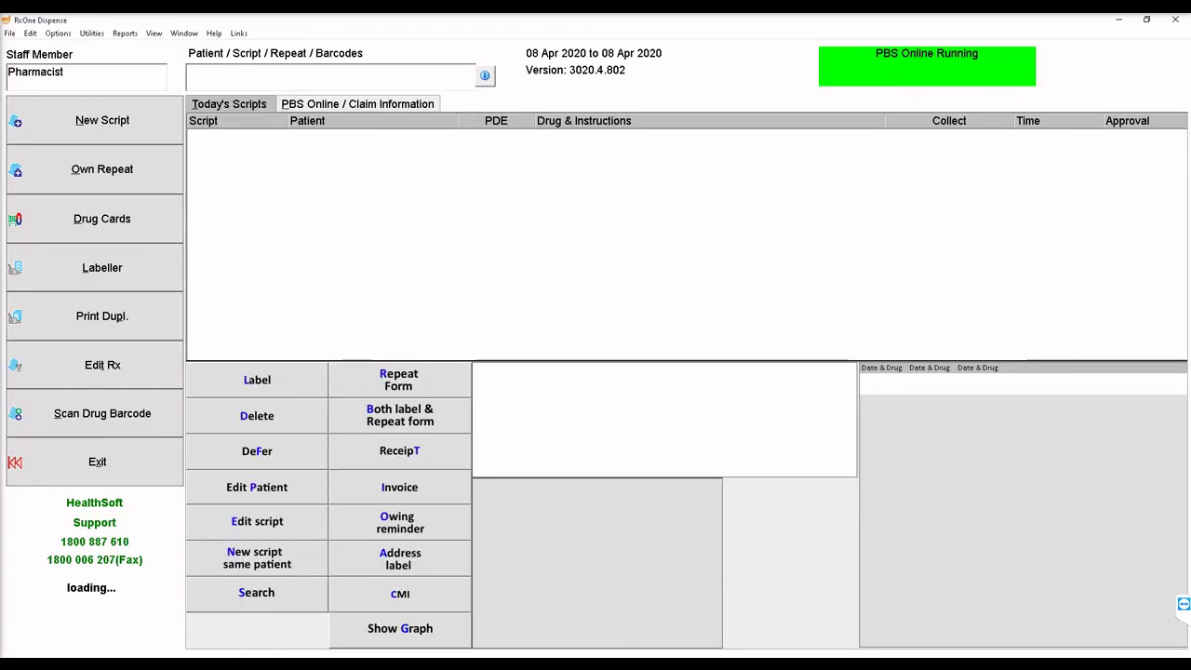